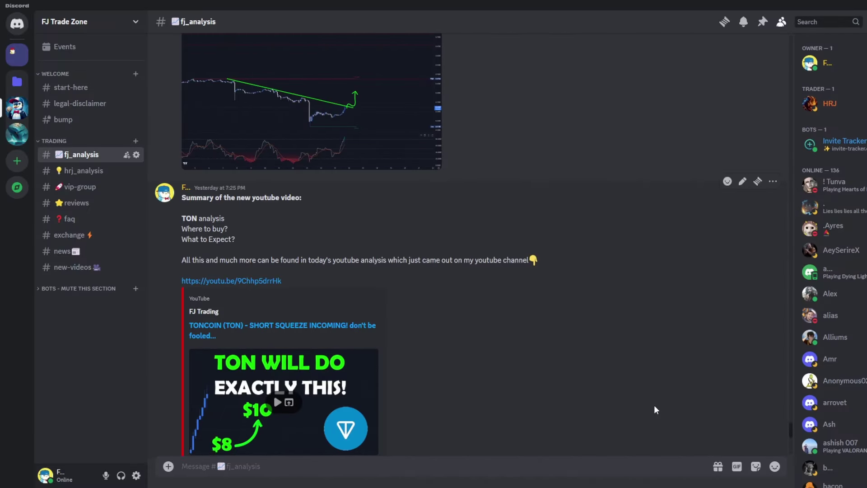
# Zoom in on the triangle, then sketch a freehand price path and delete it.
pyautogui.scroll(4, 654, 405)
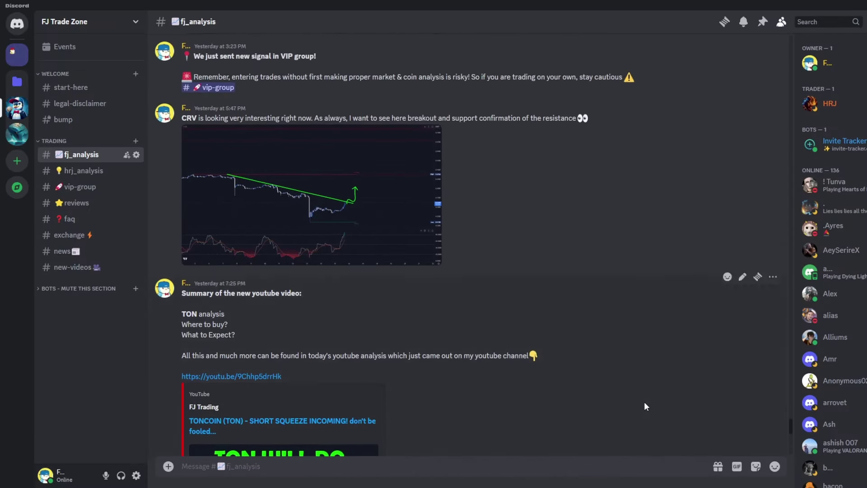
pyautogui.scroll(10, 644, 402)
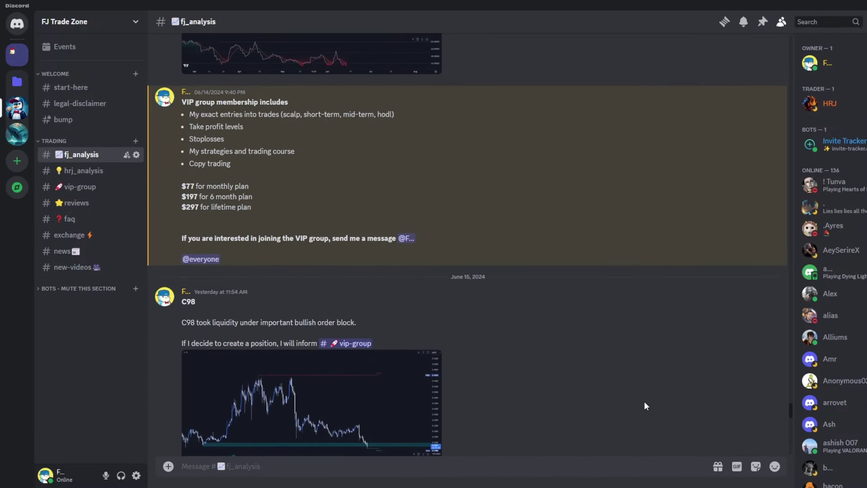
pyautogui.scroll(8, 645, 406)
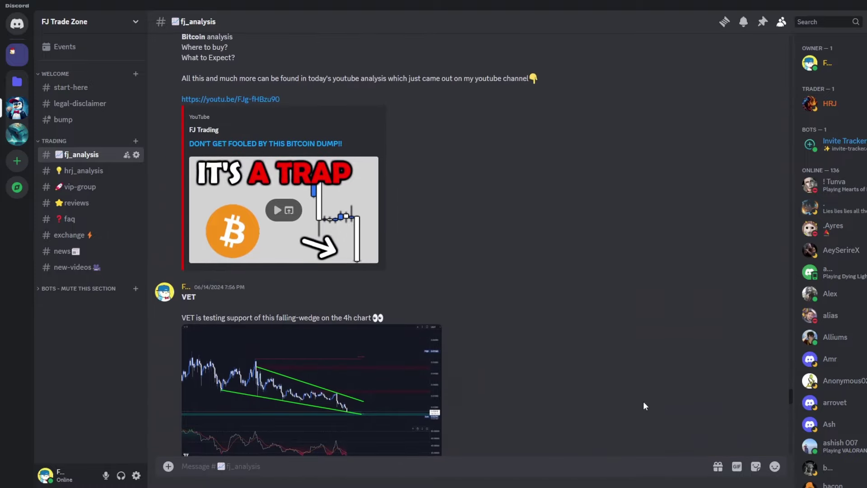
pyautogui.scroll(10, 644, 405)
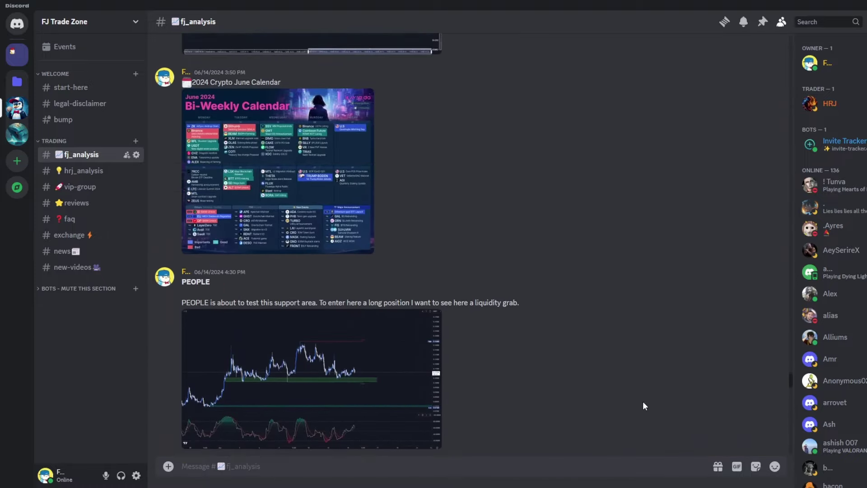
pyautogui.scroll(10, 643, 401)
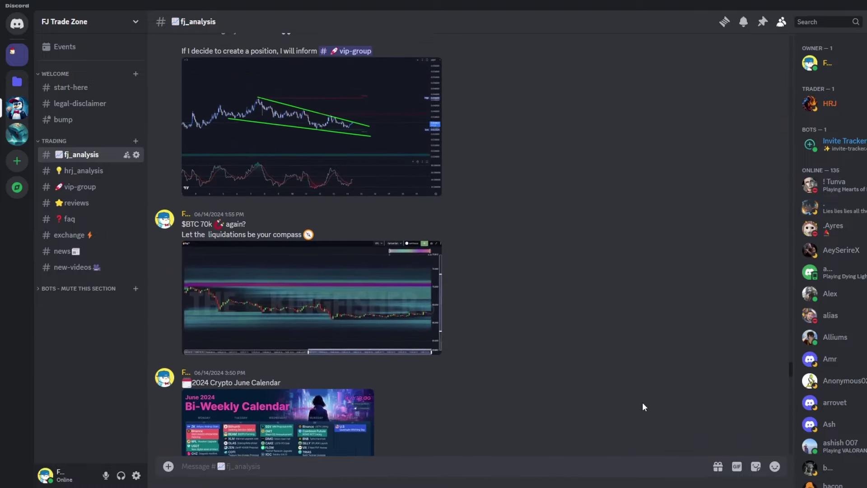
pyautogui.scroll(10, 643, 405)
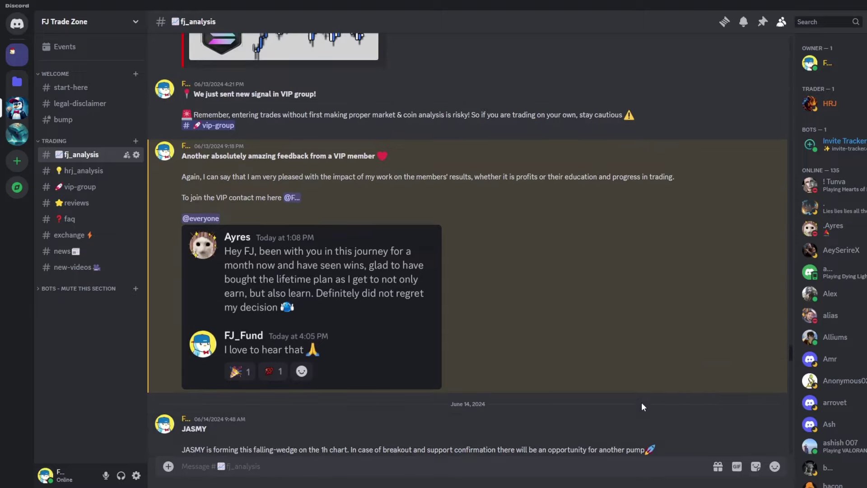
pyautogui.scroll(10, 643, 407)
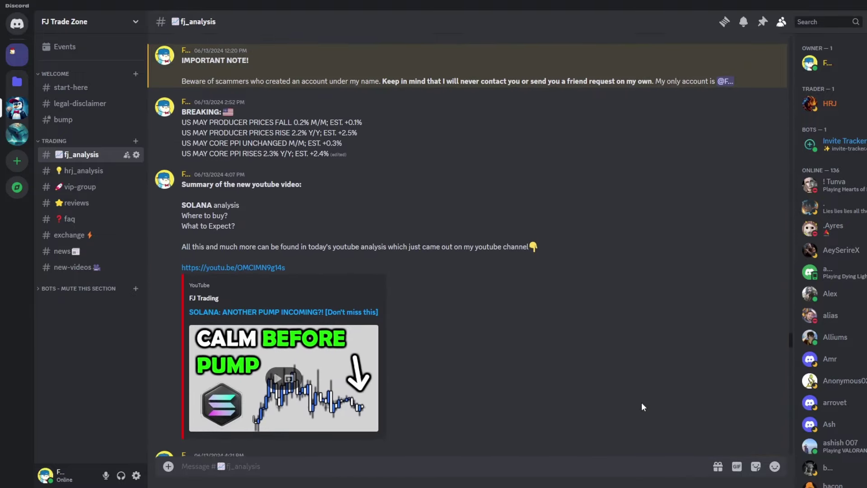
pyautogui.scroll(10, 644, 406)
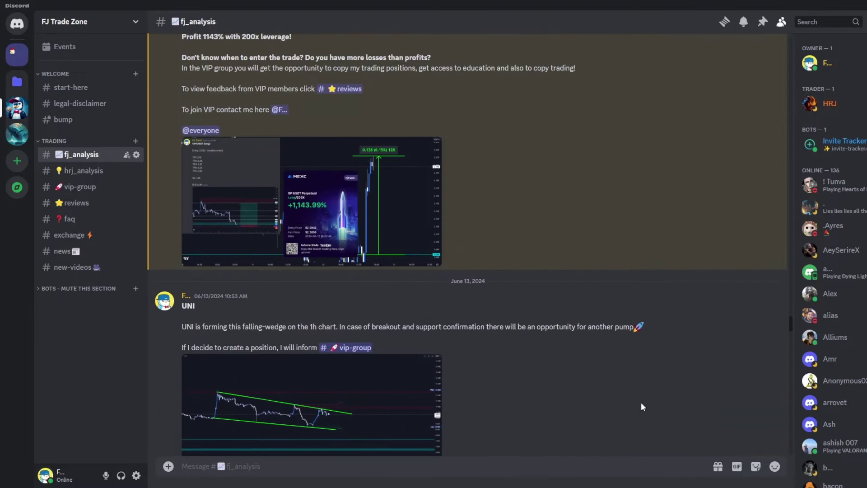
pyautogui.scroll(10, 640, 402)
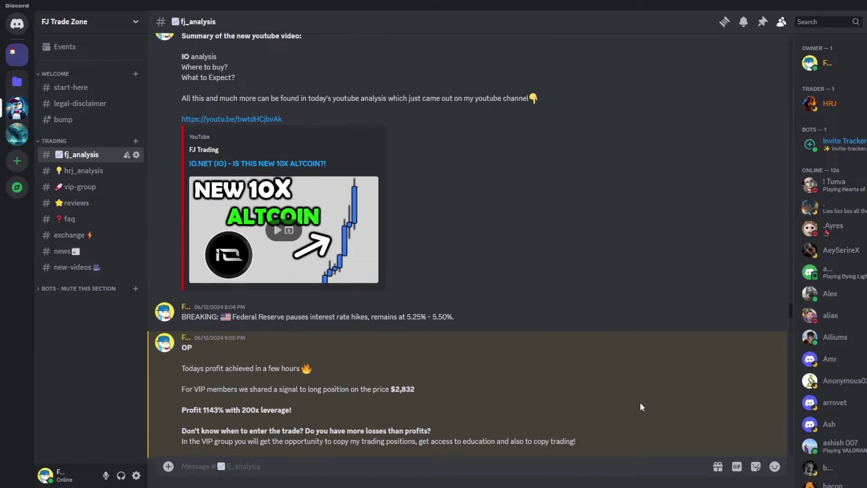
pyautogui.scroll(10, 640, 407)
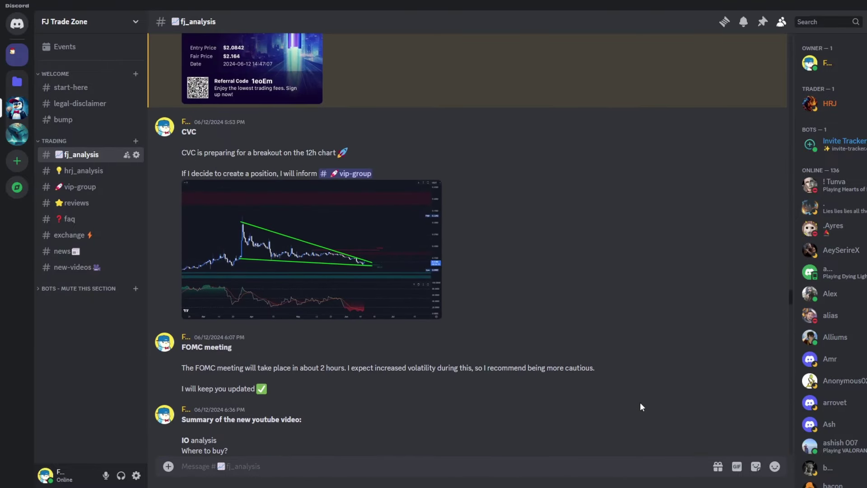
pyautogui.scroll(3, 640, 402)
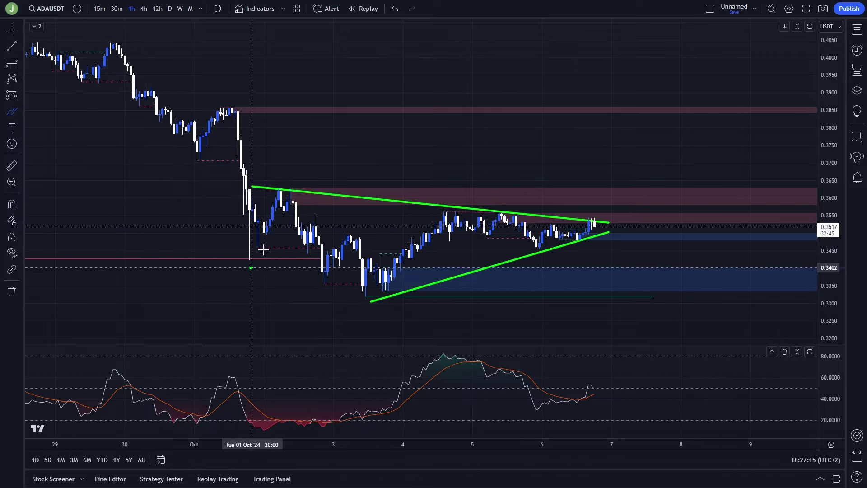
pyautogui.moveTo(252, 267)
pyautogui.mouseDown()
pyautogui.moveTo(502, 244)
pyautogui.moveTo(572, 224)
pyautogui.mouseUp()
pyautogui.press('Delete')
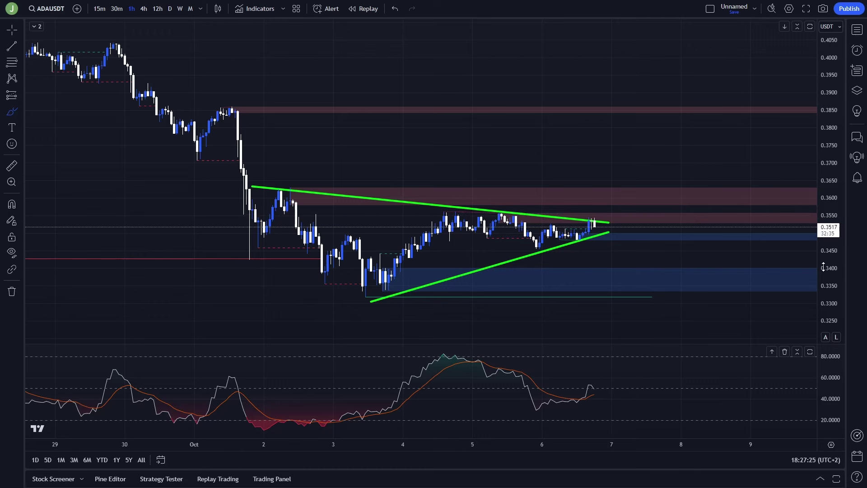
# Stretch the price scale slightly and sketch a path beyond the apex, then undo it.
pyautogui.moveTo(824, 267); pyautogui.dragTo(824, 262)
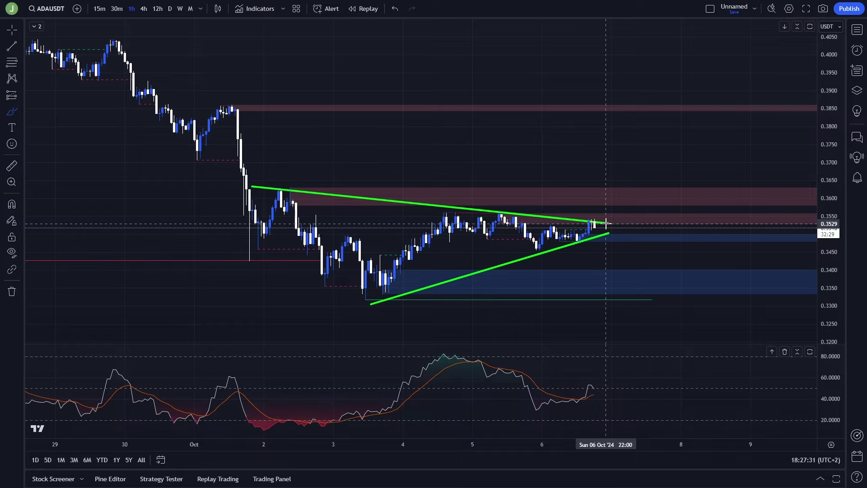
pyautogui.moveTo(591, 233)
pyautogui.mouseDown()
pyautogui.moveTo(603, 212)
pyautogui.moveTo(617, 218)
pyautogui.mouseUp()
pyautogui.hotkey('ctrl', 'z')
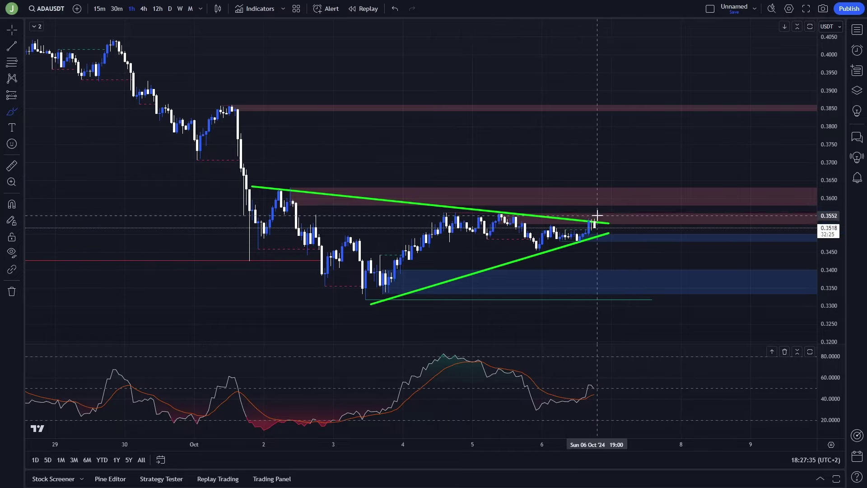
# Place a long position at the triangle apex, entry 0.3542, with the stop raised to 0.3474.
pyautogui.click(22, 94)
pyautogui.click(68, 108)
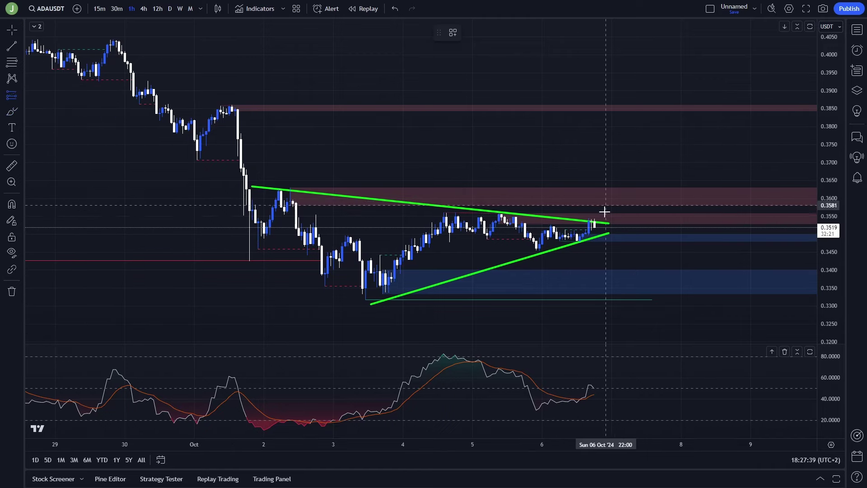
pyautogui.click(606, 219)
pyautogui.moveTo(613, 273); pyautogui.dragTo(613, 244)
pyautogui.click(426, 137)
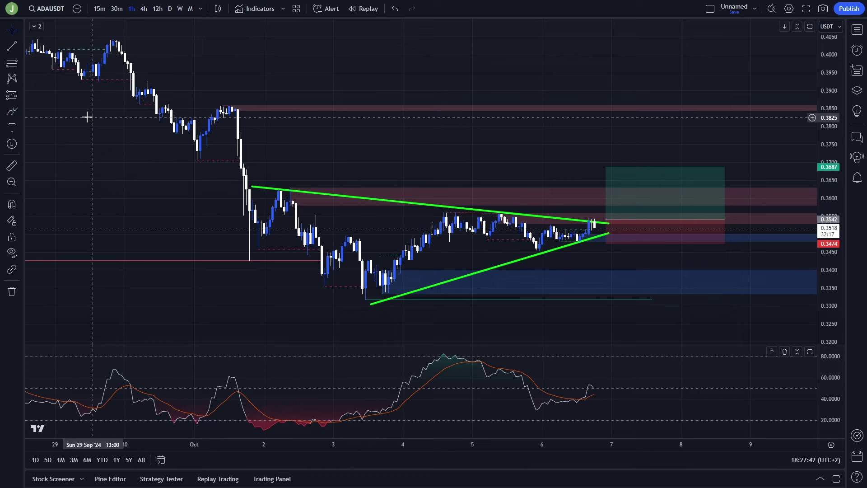
# Brush-circle the upper supply zone and sketch a breakout toward the 0.3687 target, undoing extra strokes.
pyautogui.click(13, 112)
pyautogui.moveTo(528, 199); pyautogui.dragTo(589, 178)
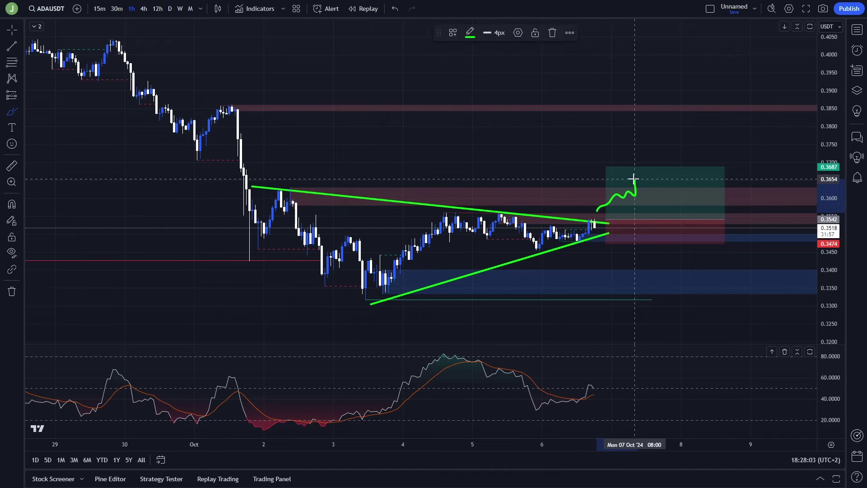
pyautogui.moveTo(602, 201); pyautogui.dragTo(620, 180)
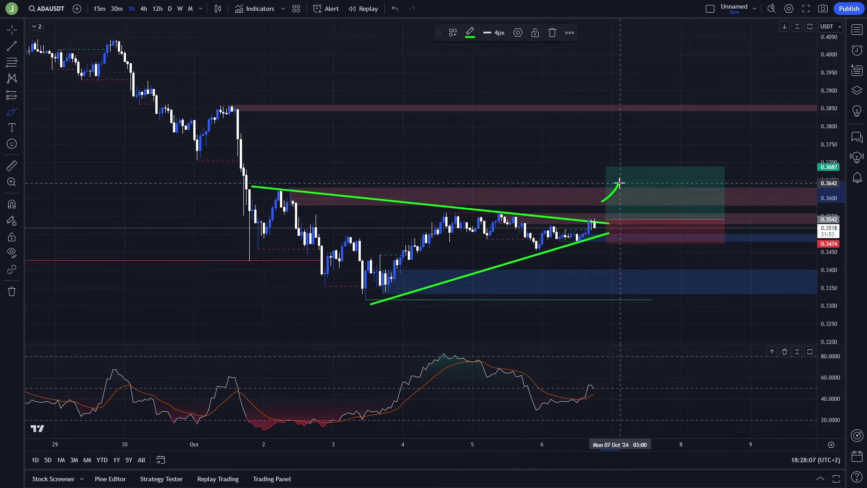
pyautogui.moveTo(646, 204); pyautogui.dragTo(646, 203)
pyautogui.hotkey('ctrl', 'z')
pyautogui.moveTo(559, 181); pyautogui.dragTo(670, 184)
pyautogui.hotkey('ctrl', 'z')
# Raise the long position's target to 0.4153 near the September high.
pyautogui.click(16, 34)
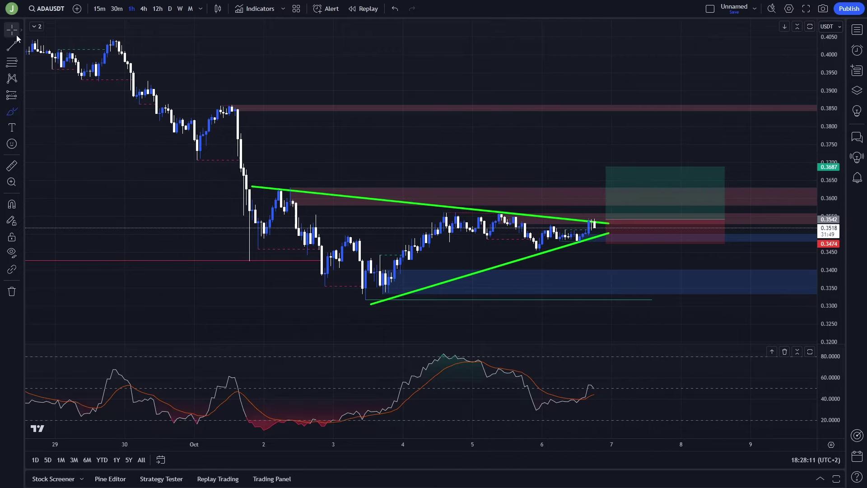
pyautogui.scroll(-4, 616, 139)
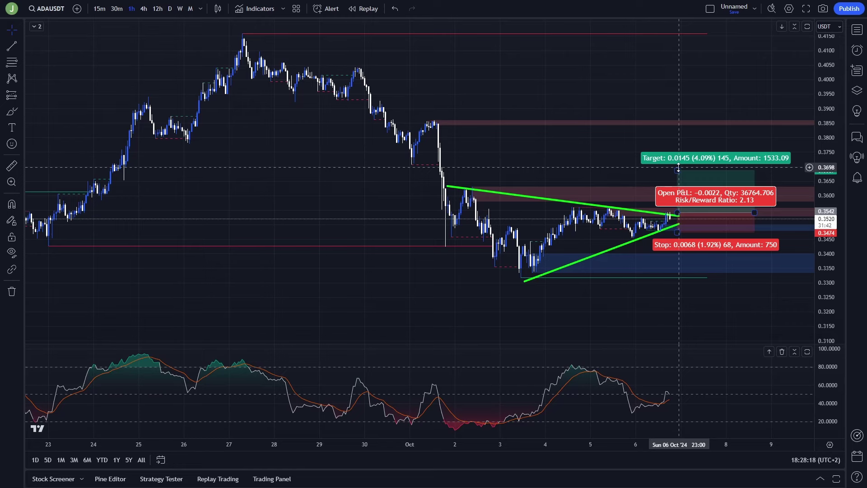
pyautogui.moveTo(639, 152); pyautogui.dragTo(680, 55)
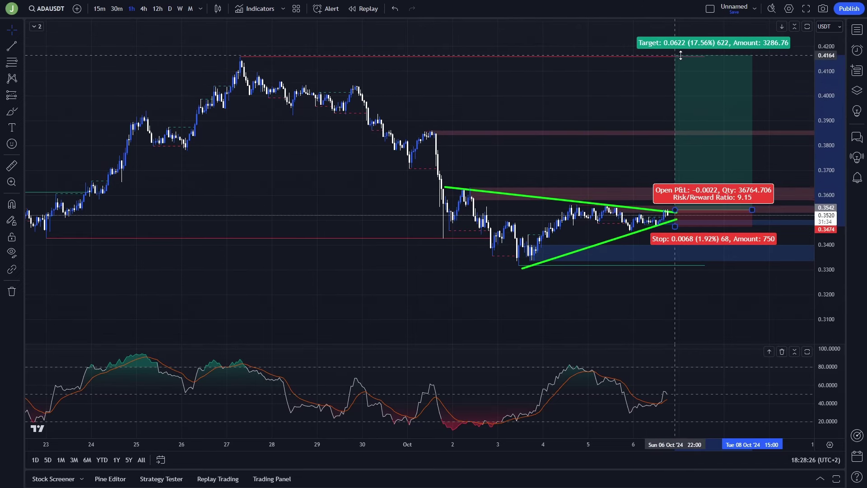
pyautogui.click(593, 98)
pyautogui.scroll(-4, 590, 99)
pyautogui.moveTo(647, 105); pyautogui.dragTo(579, 102)
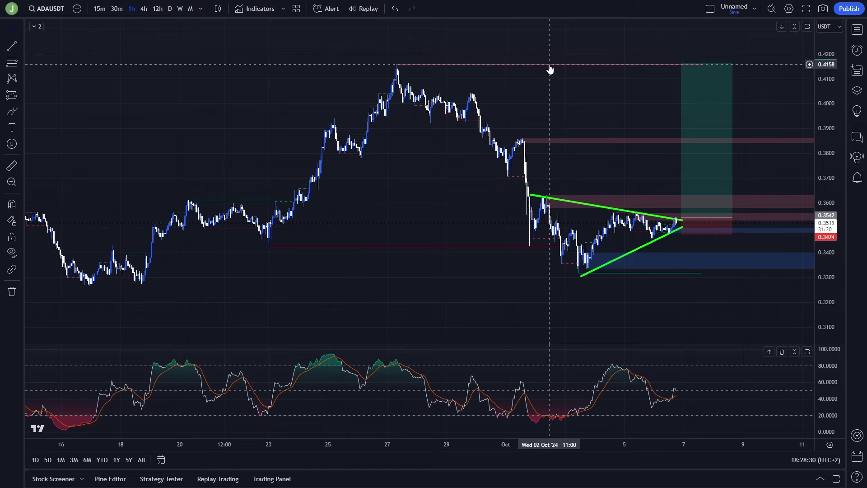
pyautogui.moveTo(682, 64); pyautogui.dragTo(683, 66)
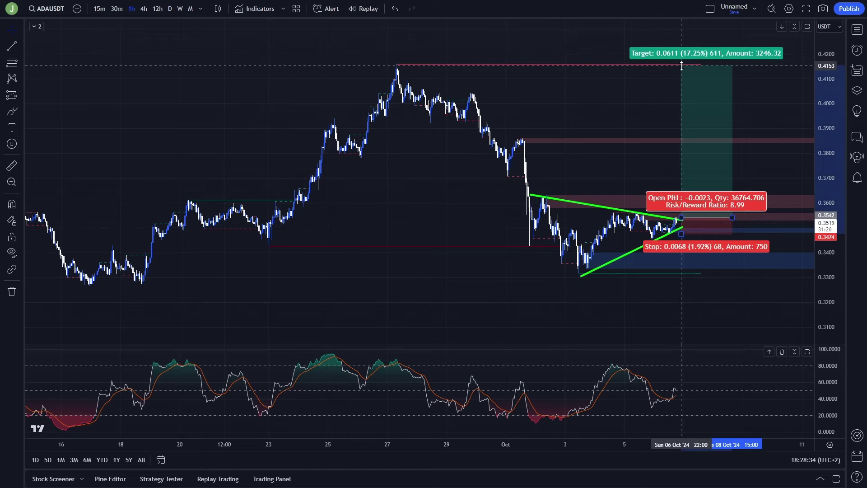
pyautogui.click(620, 52)
# Zoom the chart out and back in, then select the long position to review its 8.99 risk/reward.
pyautogui.scroll(1, 703, 125)
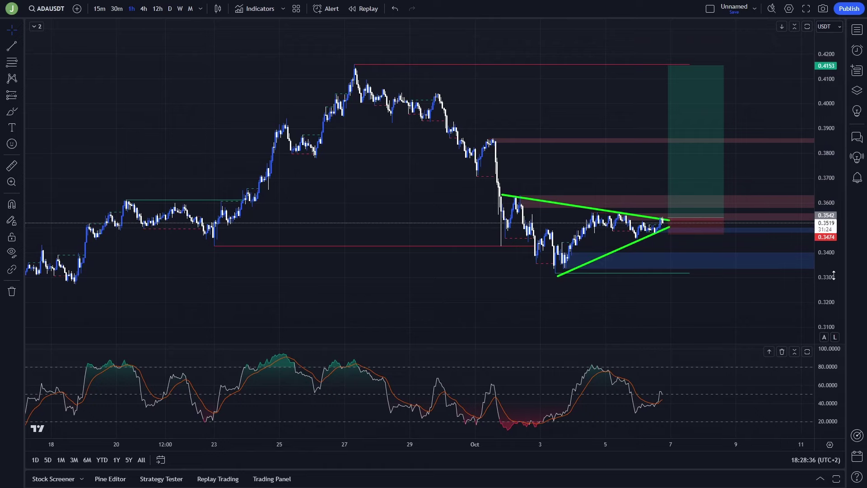
pyautogui.scroll(3, 763, 224)
pyautogui.scroll(1, 757, 217)
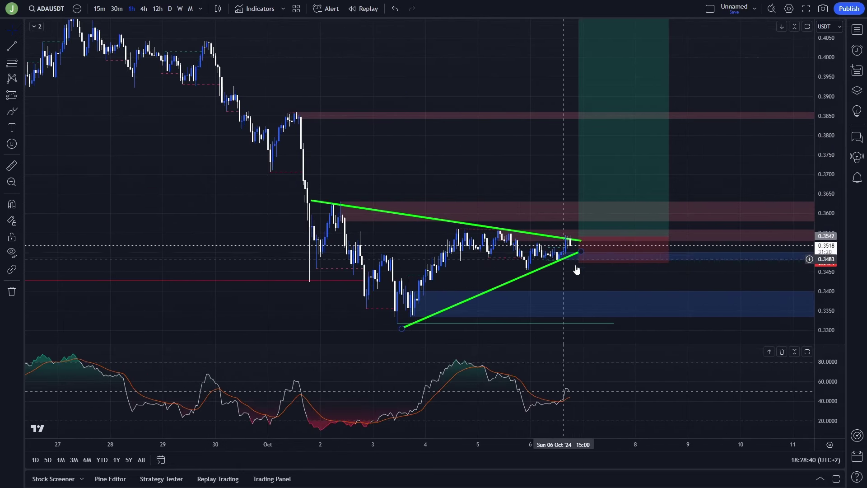
pyautogui.scroll(2, 642, 273)
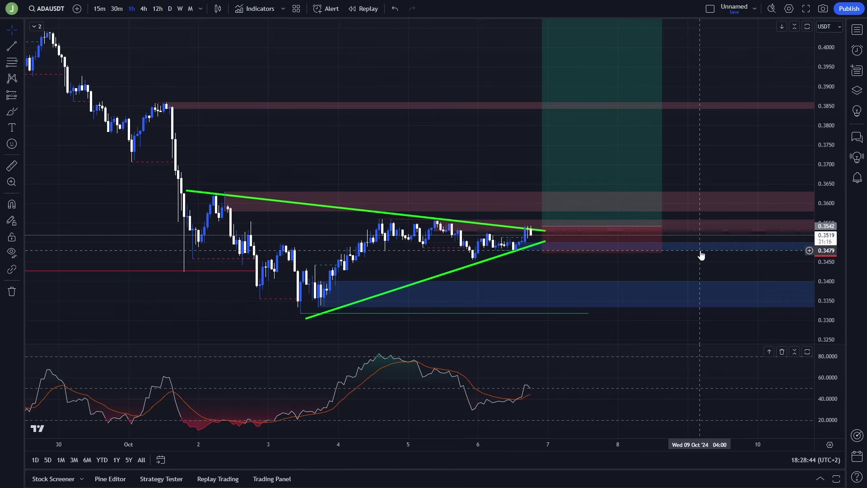
pyautogui.scroll(-2, 701, 256)
pyautogui.click(597, 238)
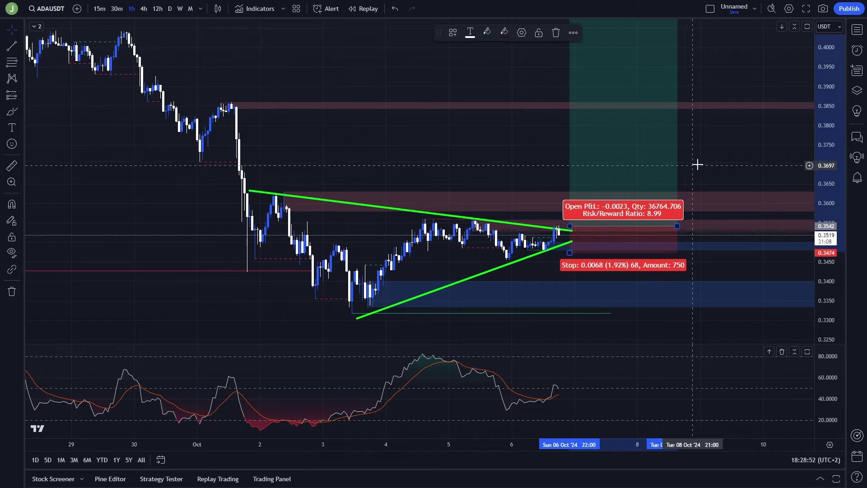
pyautogui.scroll(-3, 809, 172)
pyautogui.moveTo(562, 67); pyautogui.dragTo(568, 81)
pyautogui.scroll(1, 581, 113)
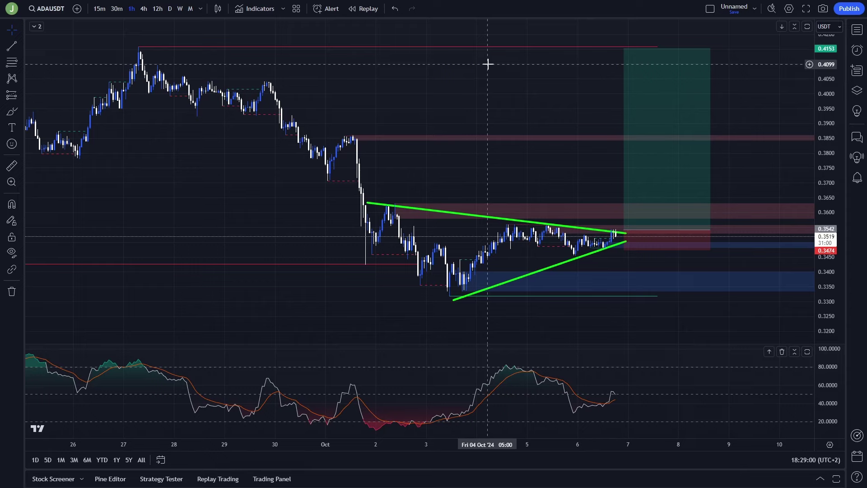
pyautogui.moveTo(641, 225)
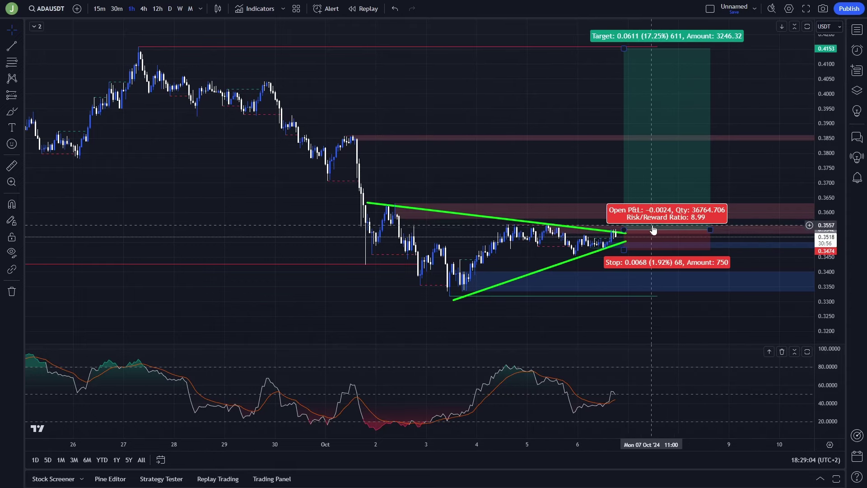
pyautogui.click(13, 111)
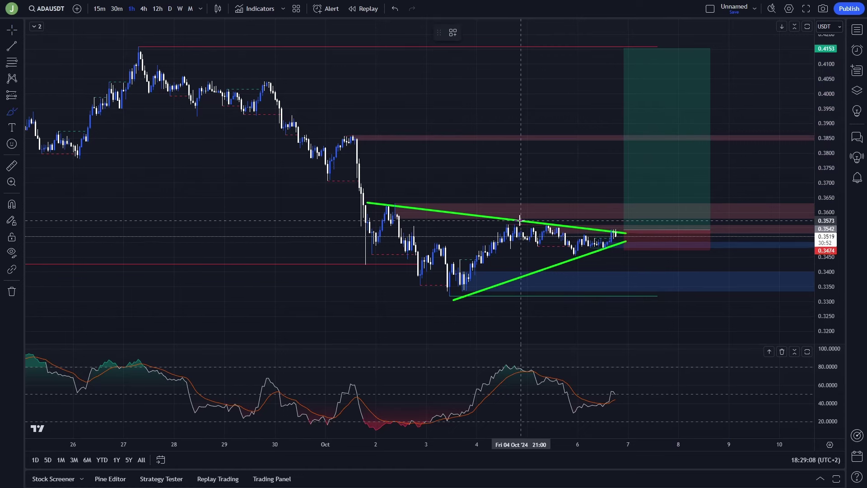
pyautogui.moveTo(603, 201); pyautogui.dragTo(672, 199)
pyautogui.press('Delete')
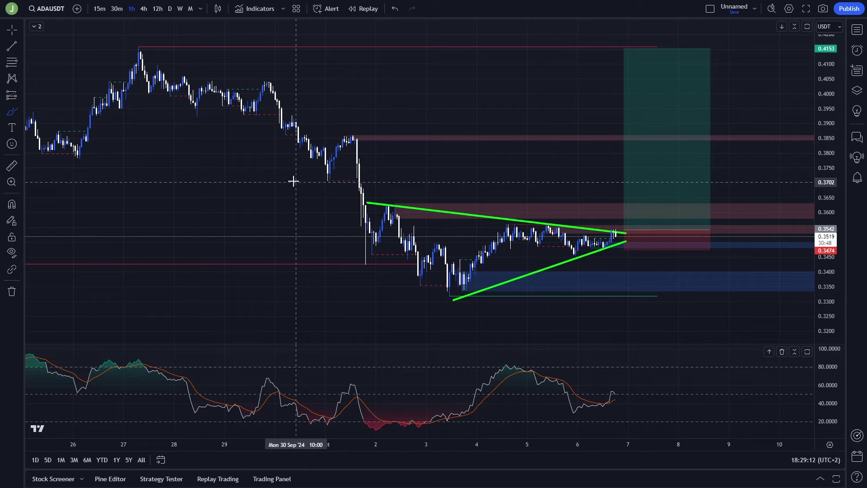
pyautogui.moveTo(293, 181); pyautogui.dragTo(492, 183)
pyautogui.hotkey('ctrl', 'z')
pyautogui.moveTo(332, 132); pyautogui.dragTo(539, 124)
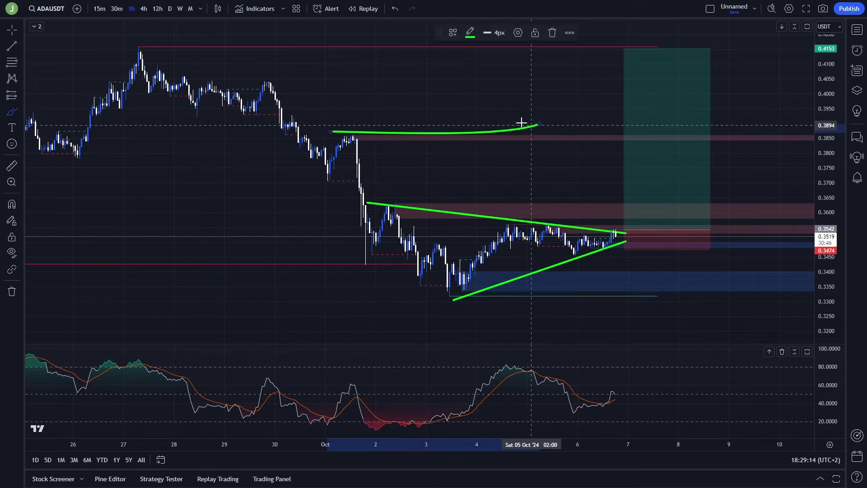
pyautogui.hotkey('ctrl', 'z')
pyautogui.moveTo(232, 81); pyautogui.dragTo(438, 82)
pyautogui.hotkey('ctrl', 'z')
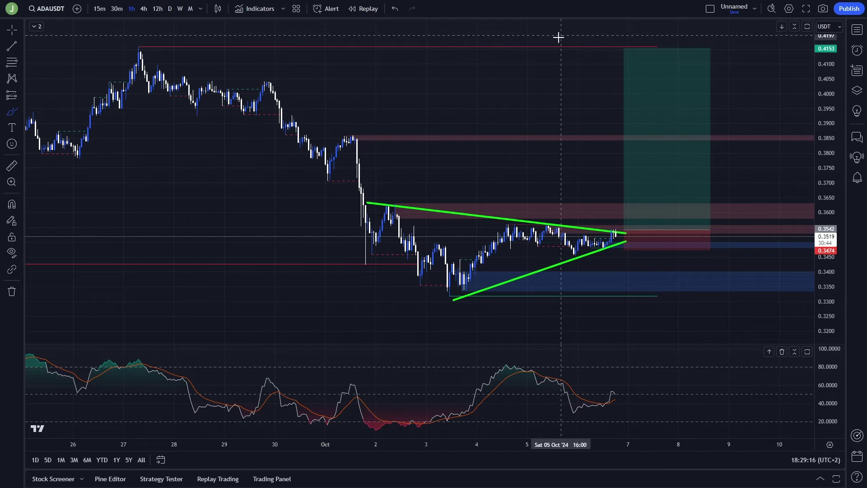
pyautogui.click(669, 123)
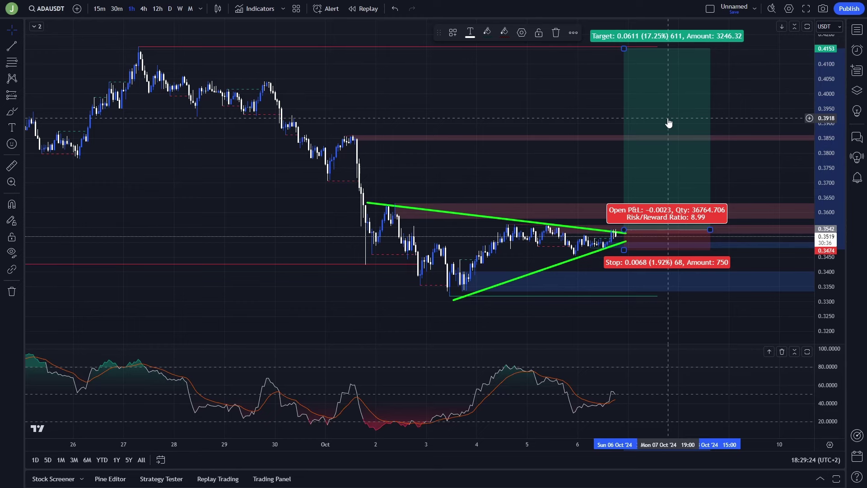
pyautogui.scroll(1, 596, 126)
pyautogui.scroll(-1, 524, 150)
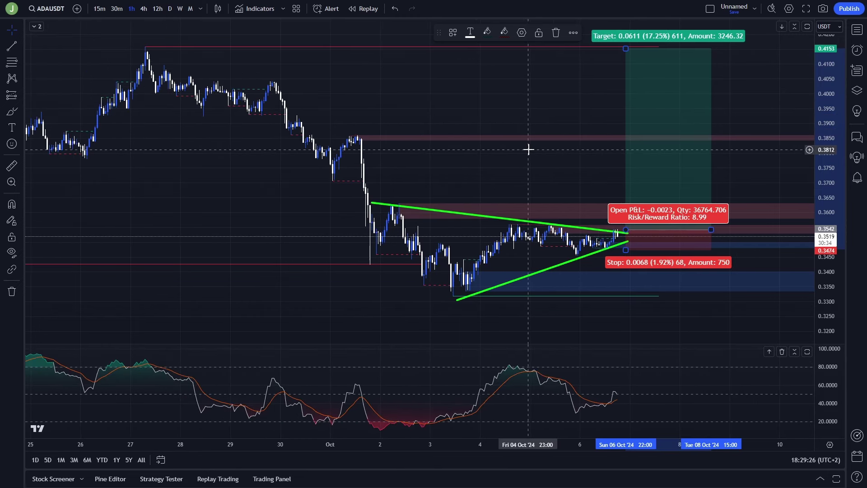
pyautogui.click(736, 178)
pyautogui.scroll(2, 736, 178)
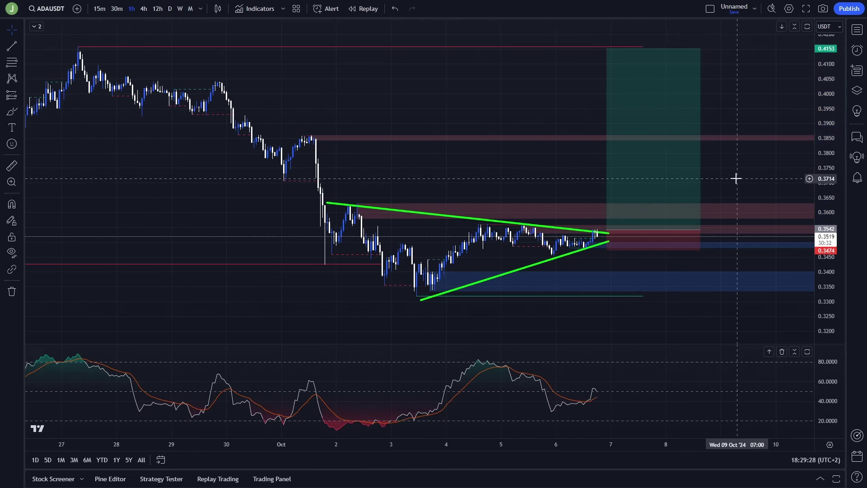
pyautogui.scroll(-2, 736, 179)
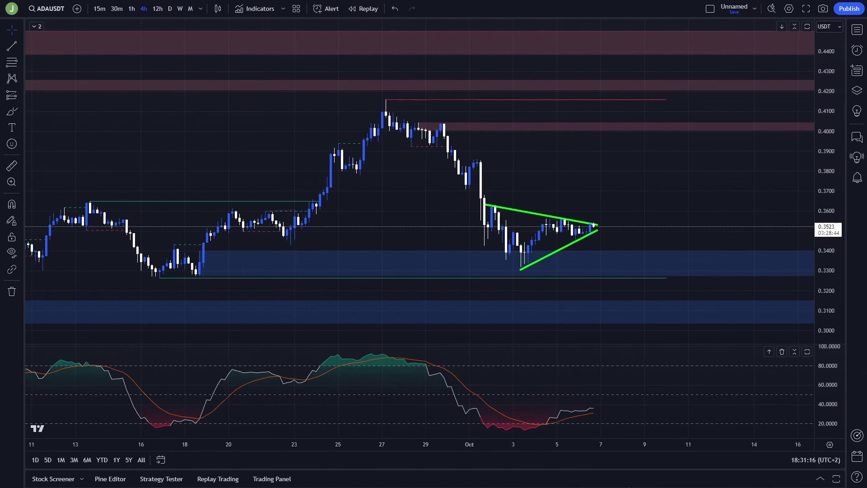
# Pan the 4h chart and brush-sketch a demand-zone circle and an apex path, undoing both.
pyautogui.moveTo(639, 260); pyautogui.dragTo(623, 219)
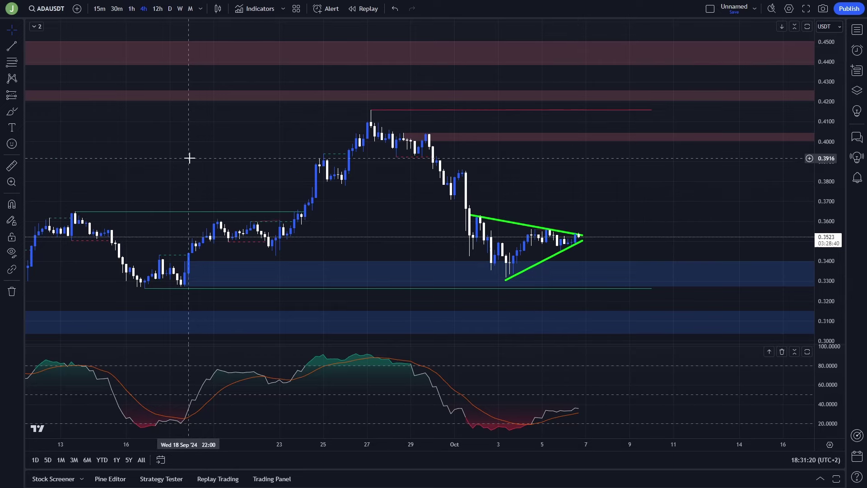
pyautogui.click(11, 112)
pyautogui.moveTo(620, 261)
pyautogui.mouseDown()
pyautogui.moveTo(571, 286)
pyautogui.moveTo(589, 258)
pyautogui.mouseUp()
pyautogui.hotkey('ctrl', 'z')
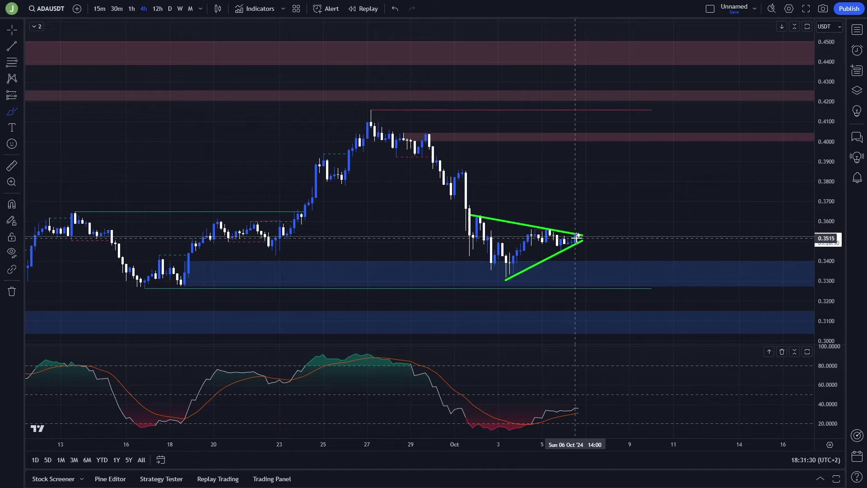
pyautogui.moveTo(581, 236)
pyautogui.mouseDown()
pyautogui.moveTo(593, 293)
pyautogui.moveTo(606, 257)
pyautogui.mouseUp()
pyautogui.hotkey('ctrl', 'z')
# Brush-mark the recent and mid-September lows, undo them, and sketch a path down from the apex.
pyautogui.scroll(-1, 604, 258)
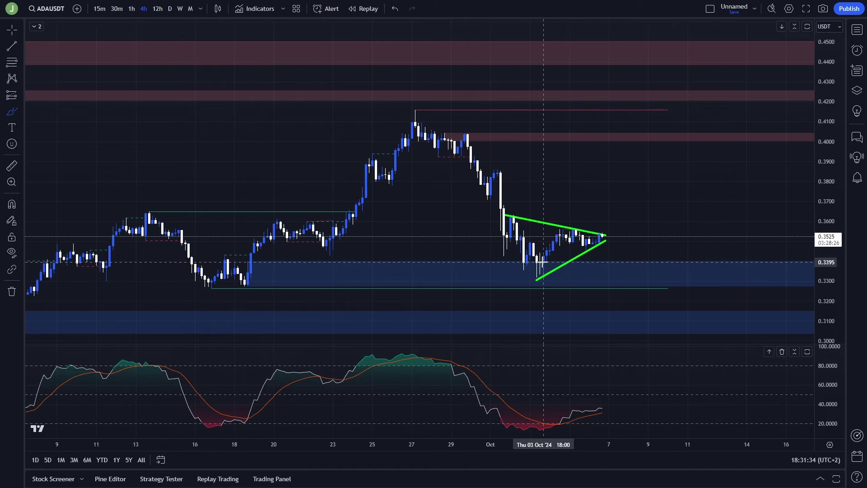
pyautogui.moveTo(572, 260)
pyautogui.mouseDown()
pyautogui.moveTo(554, 281)
pyautogui.moveTo(458, 276)
pyautogui.mouseUp()
pyautogui.hotkey('ctrl', 'z')
pyautogui.moveTo(209, 292); pyautogui.dragTo(265, 294)
pyautogui.hotkey('ctrl', 'z')
pyautogui.scroll(1, 612, 267)
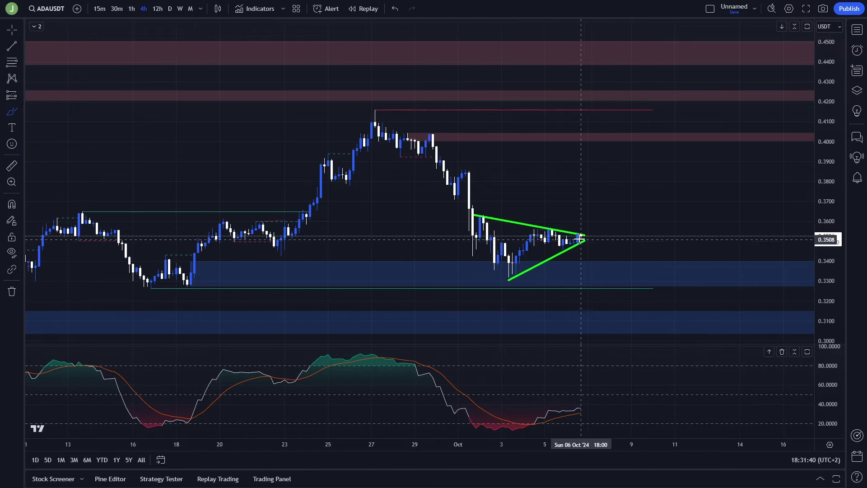
pyautogui.moveTo(584, 236)
pyautogui.mouseDown()
pyautogui.moveTo(606, 301)
pyautogui.moveTo(619, 268)
pyautogui.moveTo(592, 276)
pyautogui.moveTo(610, 271)
pyautogui.moveTo(554, 266)
pyautogui.mouseUp()
# Clear the brush strokes and place a 4h long position at entry 0.3325 with stop 0.3205.
pyautogui.press('Delete')
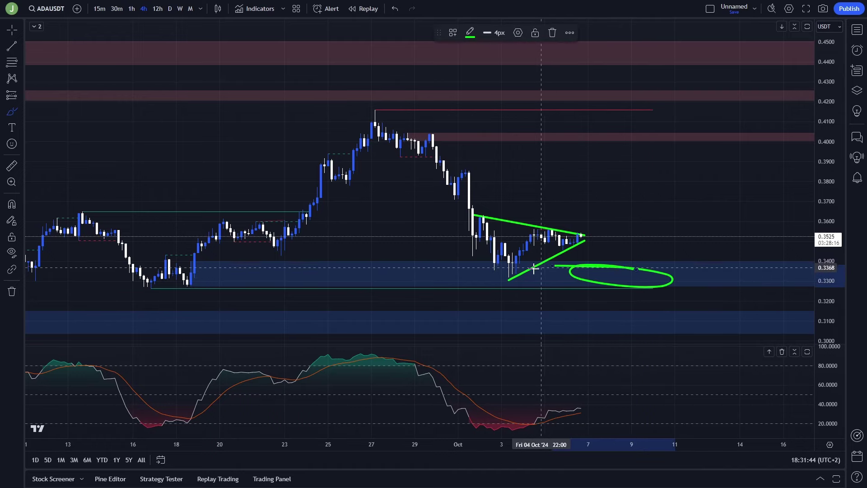
pyautogui.press('Delete')
pyautogui.click(22, 96)
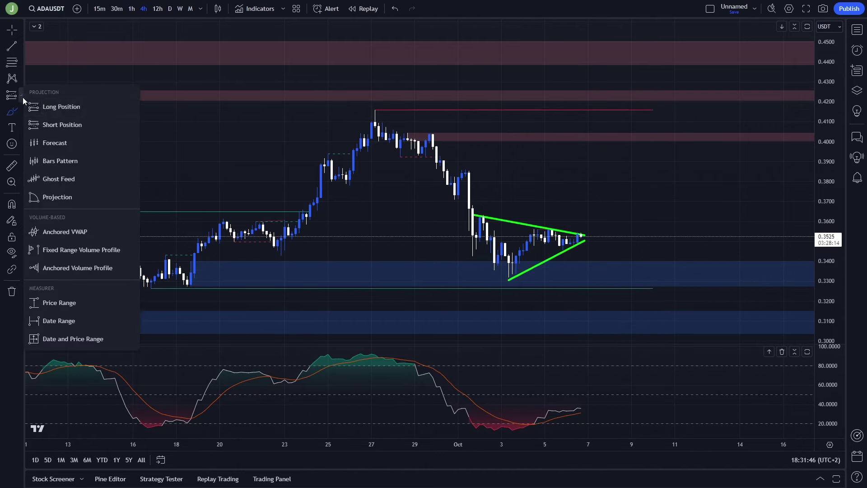
pyautogui.click(63, 122)
pyautogui.click(612, 272)
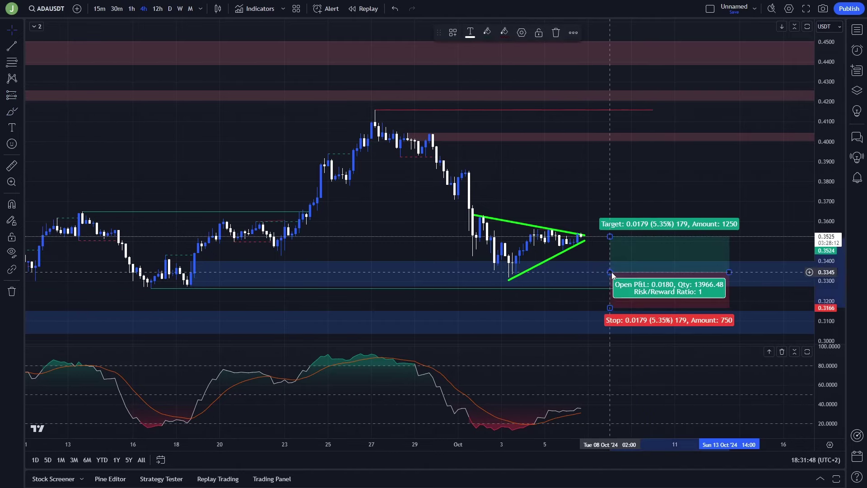
pyautogui.moveTo(613, 275); pyautogui.dragTo(610, 275)
pyautogui.moveTo(611, 309); pyautogui.dragTo(611, 300)
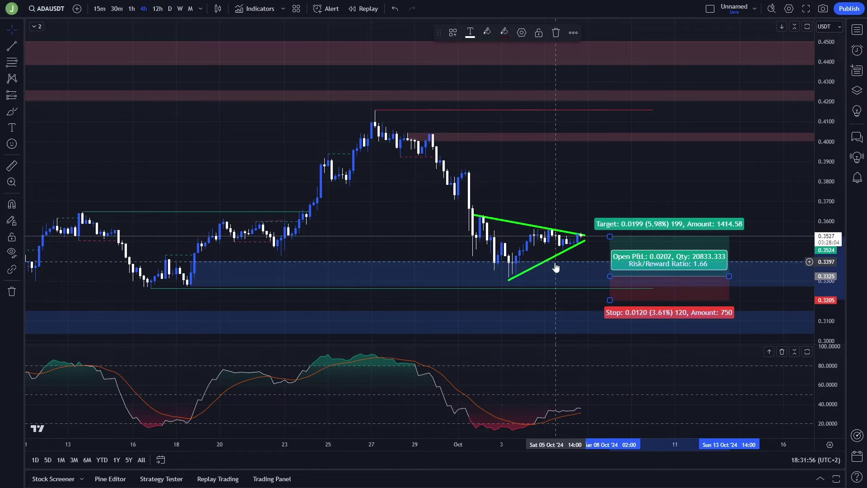
# Compress the price scale and raise the 4h long position's target to 0.4526.
pyautogui.scroll(-5, 589, 282)
pyautogui.click(717, 181)
pyautogui.moveTo(717, 181); pyautogui.dragTo(718, 201)
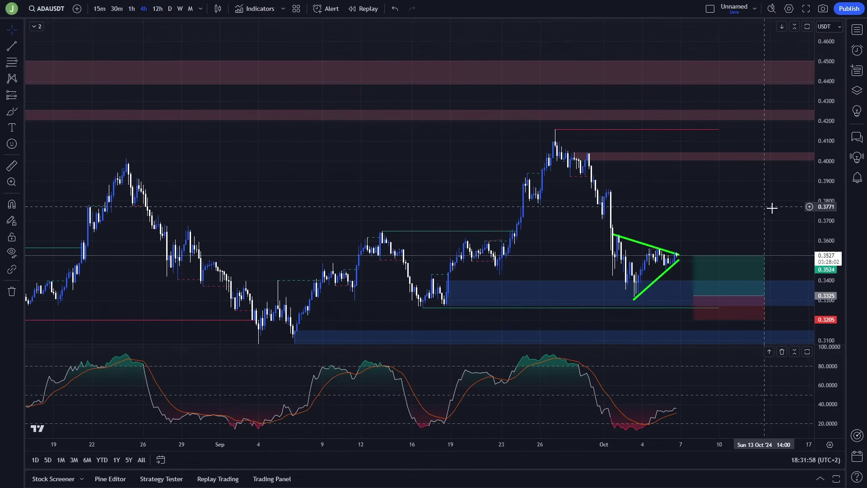
pyautogui.moveTo(826, 216); pyautogui.dragTo(824, 262)
pyautogui.moveTo(692, 239); pyautogui.dragTo(696, 87)
# Pan through earlier history and try brush marks on the consolidation range and near 0.36, undoing them.
pyautogui.scroll(-8, 648, 184)
pyautogui.moveTo(630, 172); pyautogui.dragTo(603, 179)
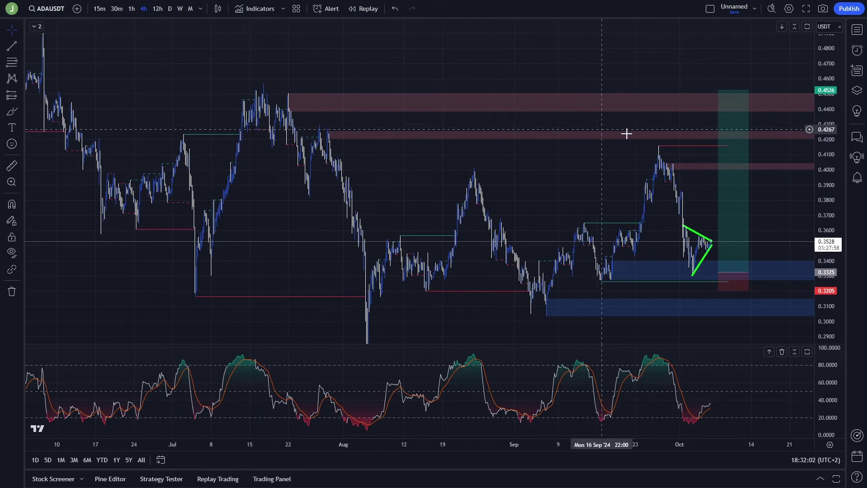
pyautogui.scroll(3, 717, 155)
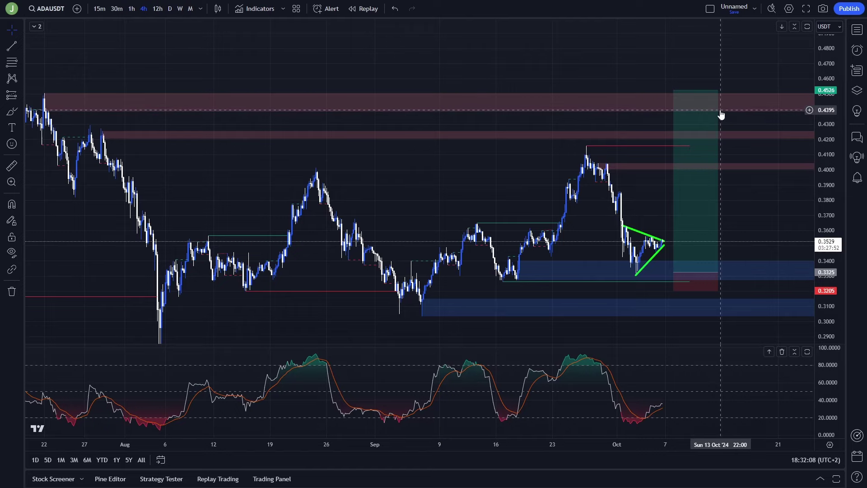
pyautogui.scroll(4, 717, 217)
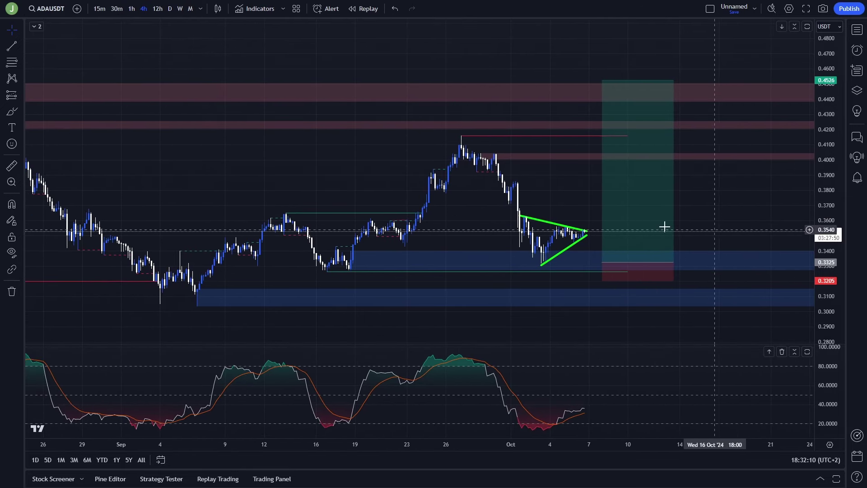
pyautogui.moveTo(632, 221)
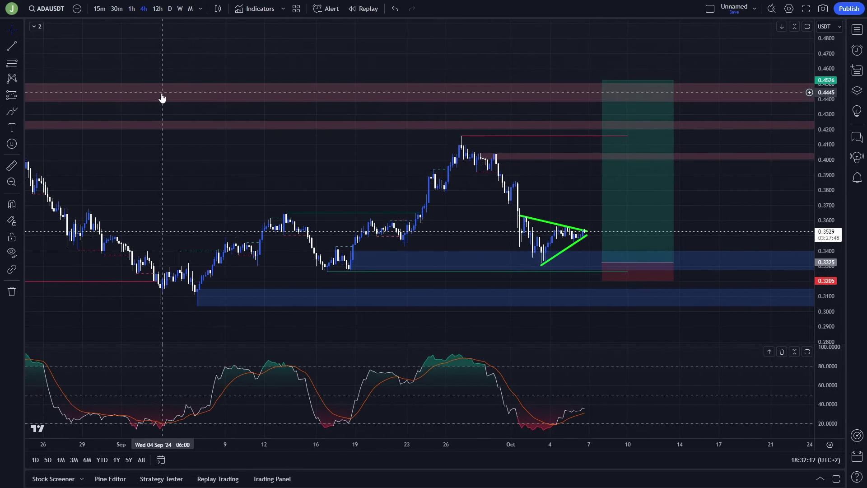
pyautogui.click(12, 111)
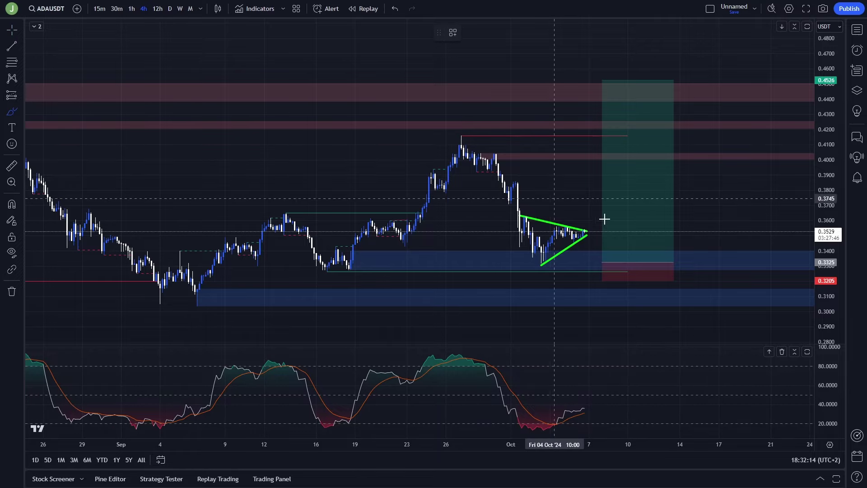
pyautogui.moveTo(569, 222)
pyautogui.mouseDown()
pyautogui.moveTo(335, 233)
pyautogui.moveTo(628, 228)
pyautogui.moveTo(347, 237)
pyautogui.moveTo(585, 243)
pyautogui.mouseUp()
pyautogui.hotkey('ctrl', 'z')
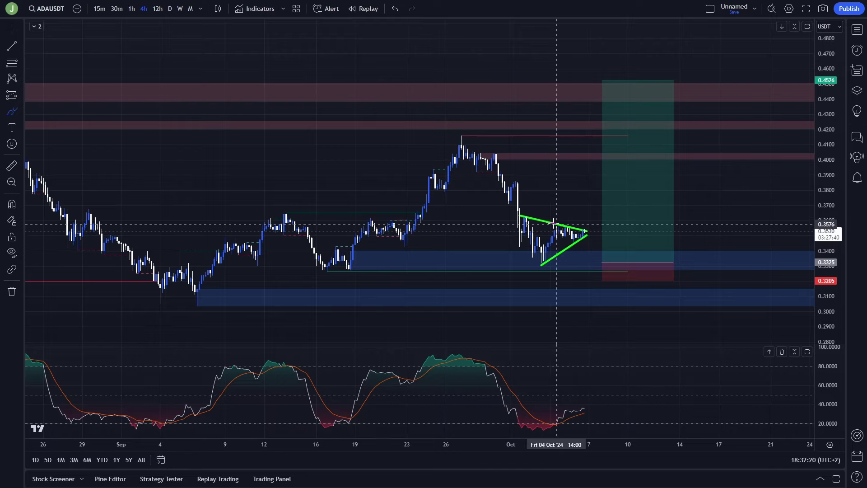
pyautogui.moveTo(586, 218)
pyautogui.mouseDown()
pyautogui.moveTo(378, 222)
pyautogui.moveTo(627, 228)
pyautogui.mouseUp()
pyautogui.hotkey('ctrl', 'z')
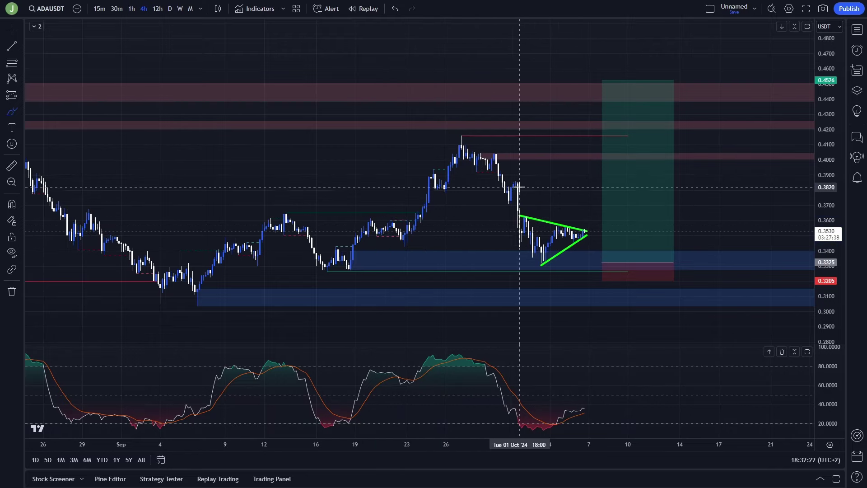
# Try brush marks at the October drop, September peak and supply zone, ending with a loop above the top supply zone.
pyautogui.moveTo(515, 189)
pyautogui.mouseDown()
pyautogui.moveTo(461, 191)
pyautogui.moveTo(515, 191)
pyautogui.mouseUp()
pyautogui.hotkey('ctrl', 'z')
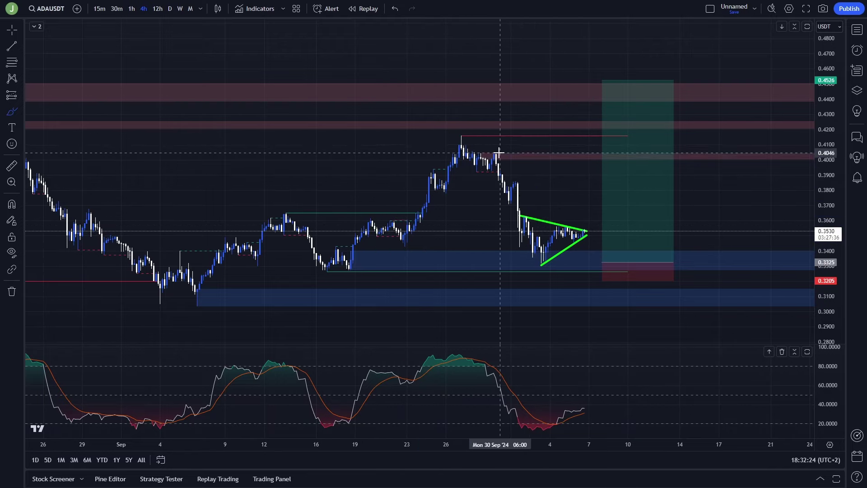
pyautogui.moveTo(514, 155); pyautogui.dragTo(528, 153)
pyautogui.hotkey('ctrl', 'z')
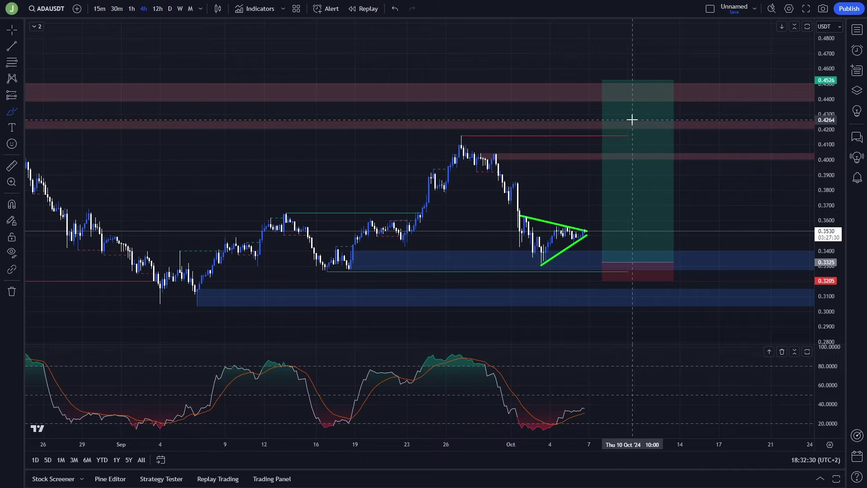
pyautogui.moveTo(632, 120); pyautogui.dragTo(627, 118)
pyautogui.hotkey('ctrl', 'z')
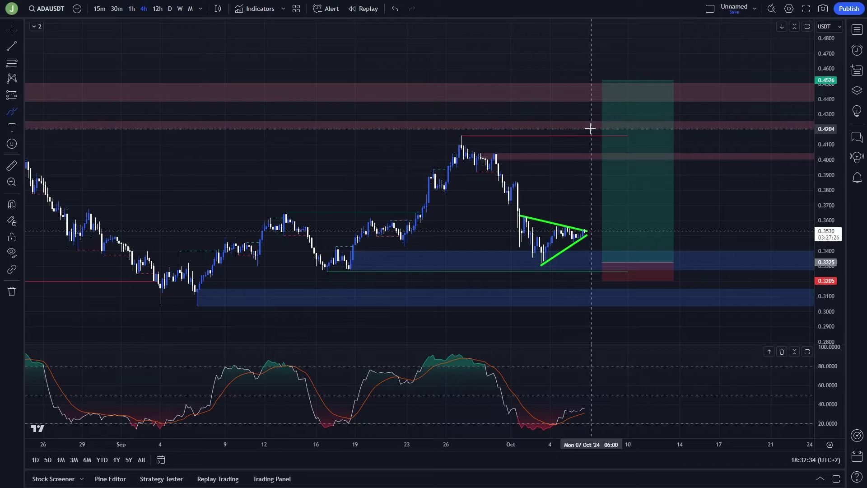
pyautogui.moveTo(669, 74); pyautogui.dragTo(519, 80)
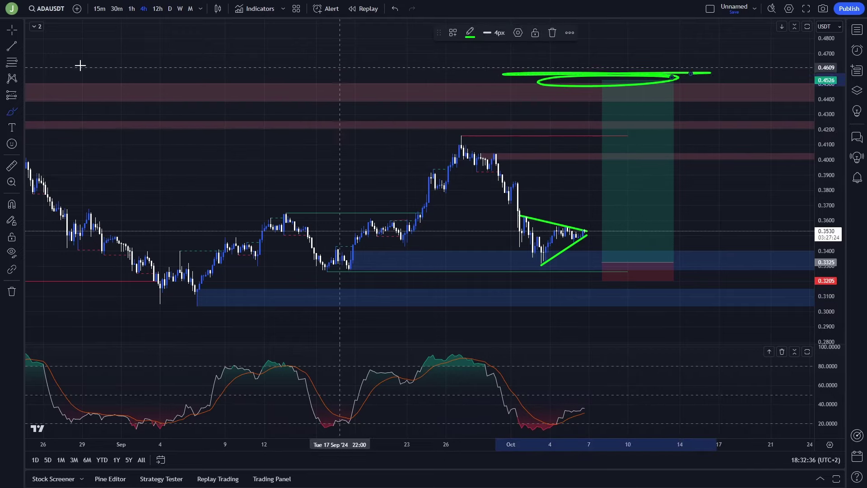
# Erase the freehand loop, then select the 4h long position to check its 10.01 risk/reward and 36.12% target.
pyautogui.hotkey('ctrl', 'z')
pyautogui.click(12, 30)
pyautogui.click(655, 210)
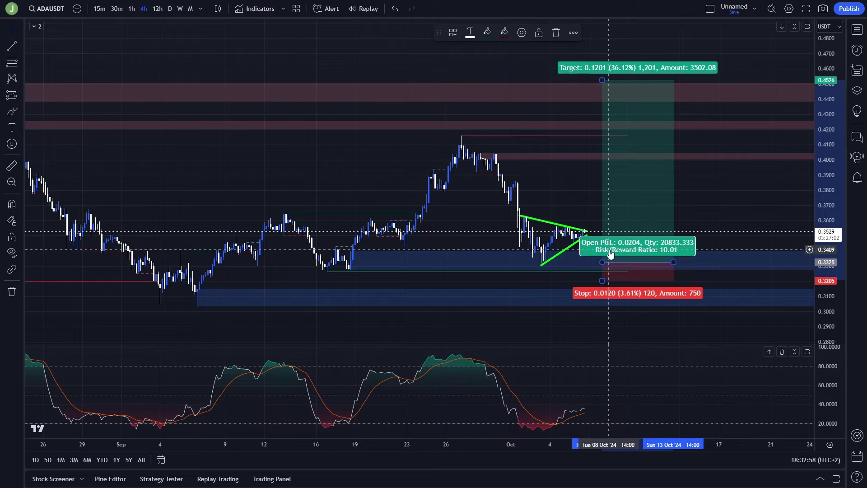
pyautogui.click(740, 201)
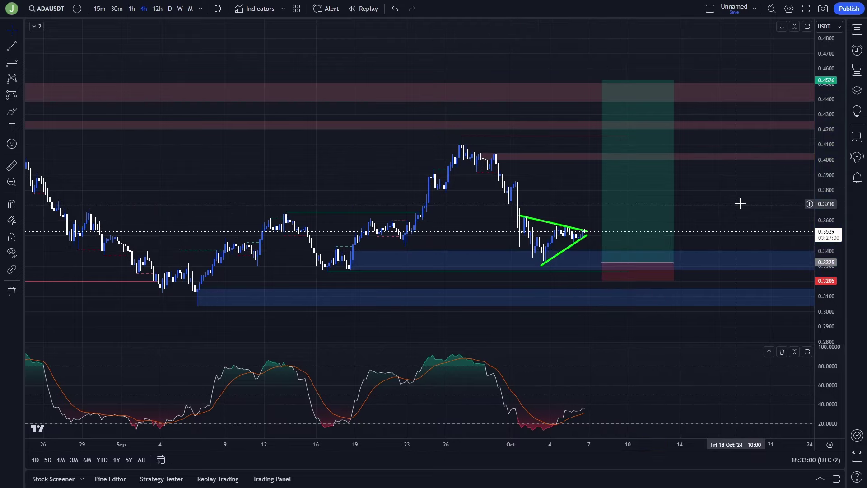
# Adjust the chart, pick the Brush, and step through 4h and 12h to the daily timeframe.
pyautogui.moveTo(824, 207); pyautogui.dragTo(825, 209)
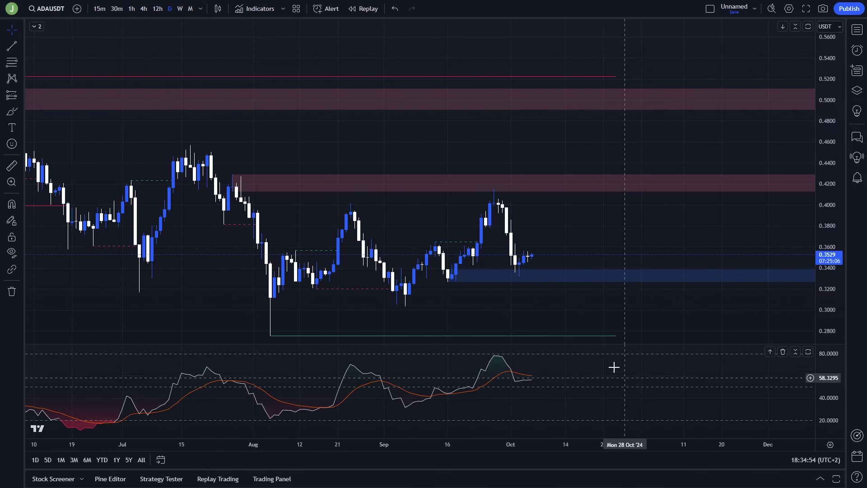
pyautogui.moveTo(618, 247); pyautogui.dragTo(628, 238)
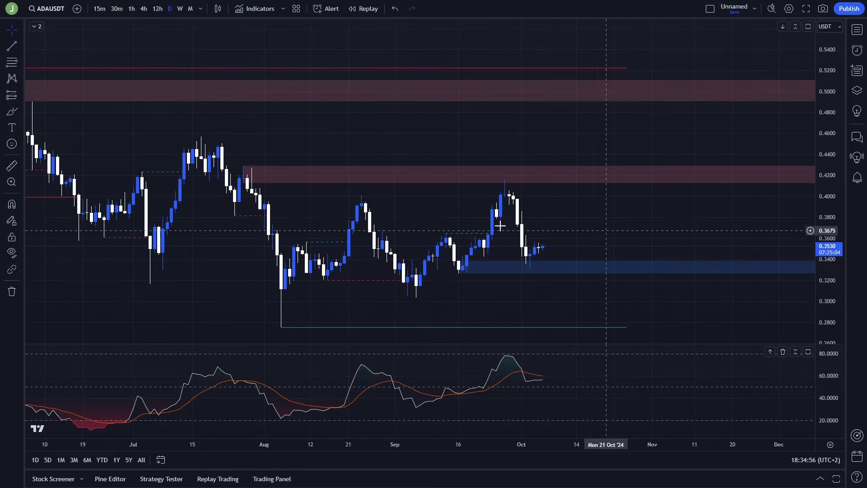
pyautogui.click(10, 111)
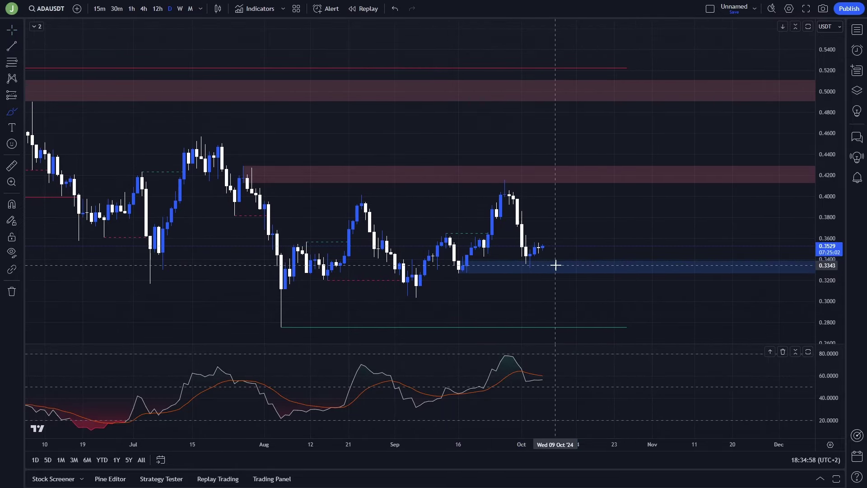
pyautogui.click(144, 8)
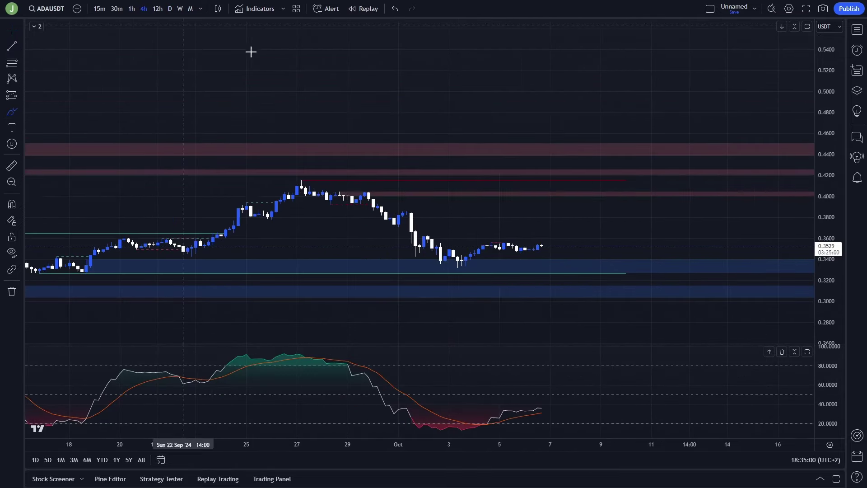
pyautogui.moveTo(556, 253); pyautogui.dragTo(503, 256)
pyautogui.click(163, 10)
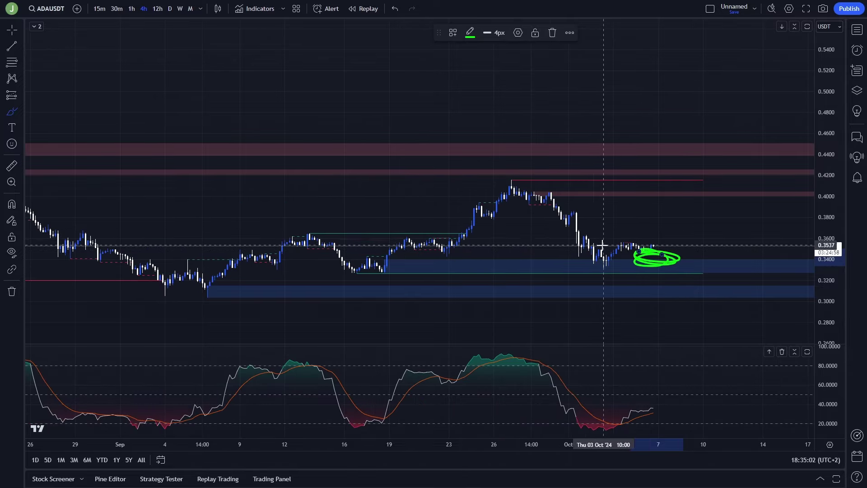
pyautogui.click(169, 9)
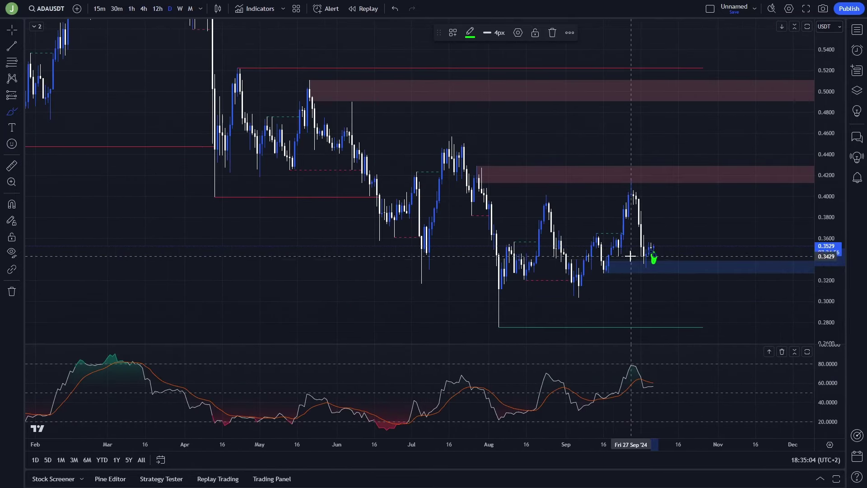
# Sketch and erase brush marks on the daily chart, glance at 4h, and return to daily.
pyautogui.moveTo(592, 260)
pyautogui.mouseDown()
pyautogui.moveTo(548, 259)
pyautogui.moveTo(604, 270)
pyautogui.mouseUp()
pyautogui.press('Delete')
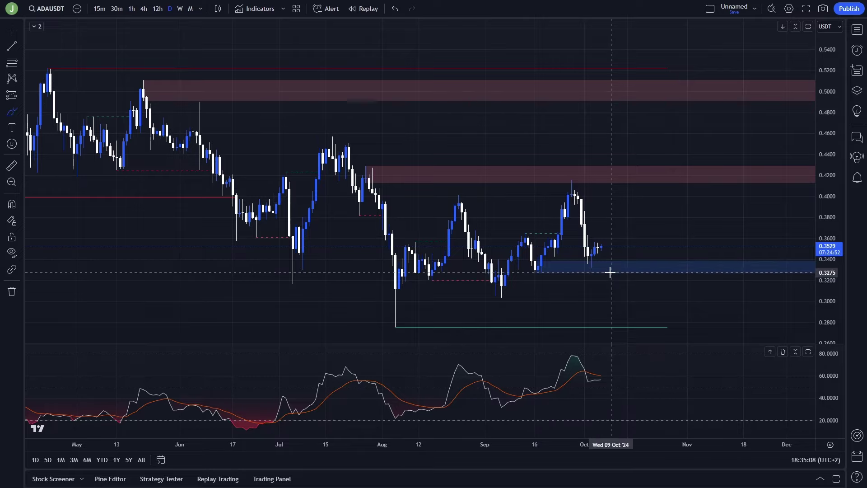
pyautogui.scroll(1, 610, 273)
pyautogui.moveTo(581, 247)
pyautogui.mouseDown()
pyautogui.moveTo(595, 292)
pyautogui.moveTo(621, 200)
pyautogui.mouseUp()
pyautogui.press('Delete')
pyautogui.click(144, 9)
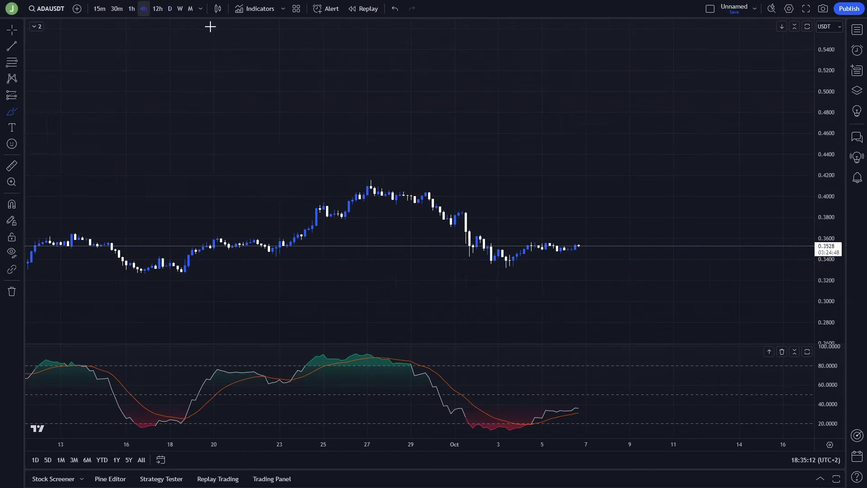
pyautogui.moveTo(632, 261)
pyautogui.mouseDown()
pyautogui.moveTo(662, 263)
pyautogui.moveTo(664, 255)
pyautogui.mouseUp()
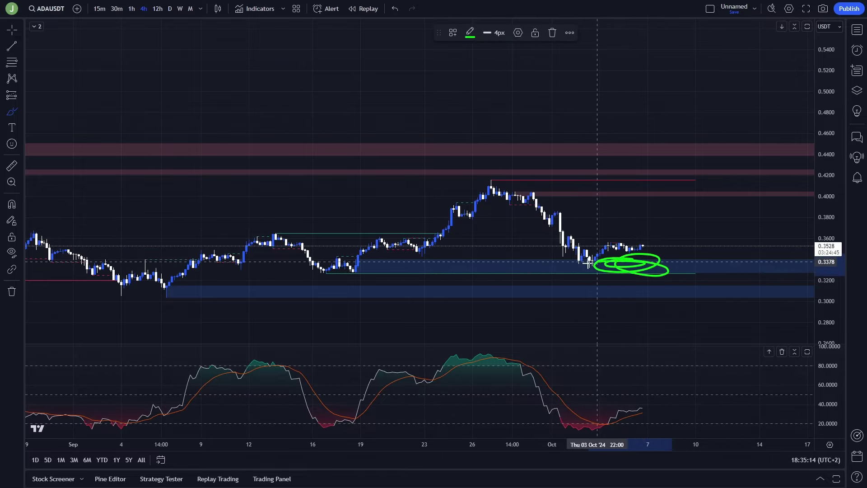
pyautogui.click(171, 9)
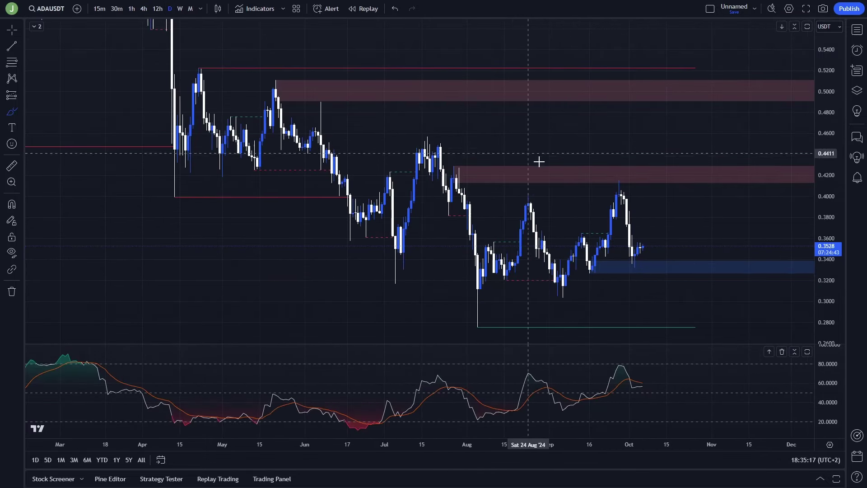
# Place a daily long position at the demand zone with the stop pulled up to 0.3219.
pyautogui.click(21, 95)
pyautogui.click(45, 107)
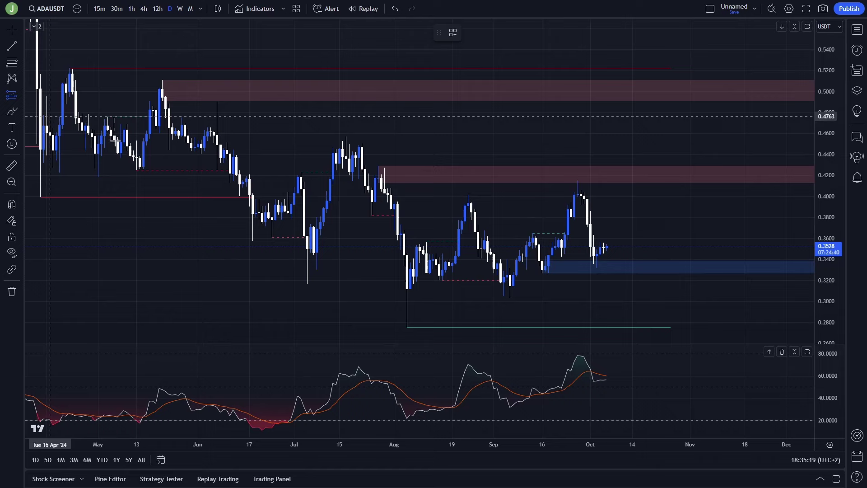
pyautogui.click(630, 266)
pyautogui.moveTo(630, 339); pyautogui.dragTo(631, 279)
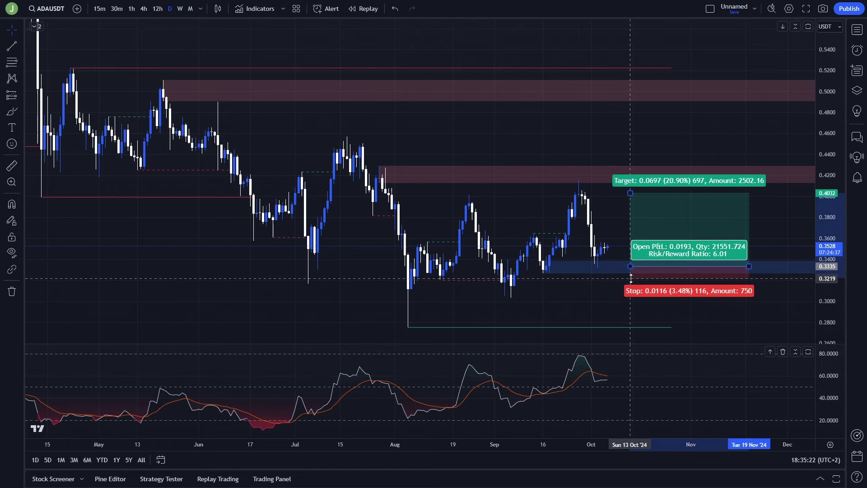
pyautogui.click(794, 244)
# Pan to the March highs and raise the target to the 0.7789 supply zone, giving 38.4 risk/reward.
pyautogui.scroll(-5, 791, 230)
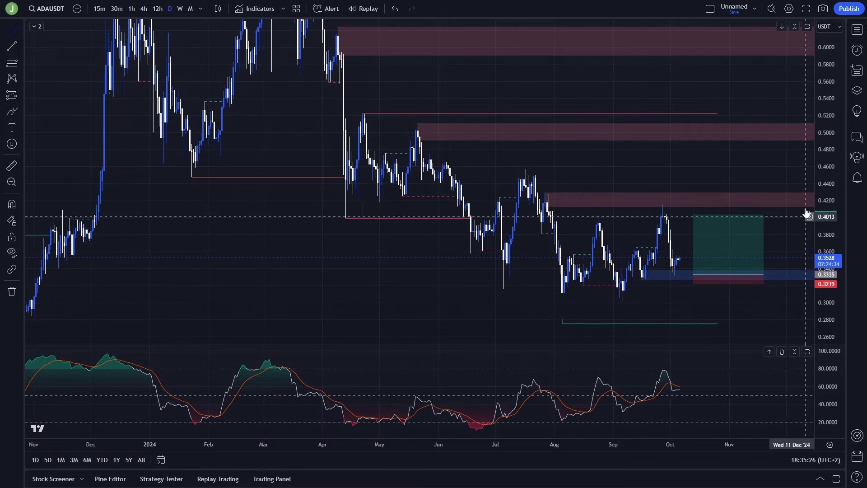
pyautogui.moveTo(728, 174); pyautogui.dragTo(679, 92)
pyautogui.click(679, 240)
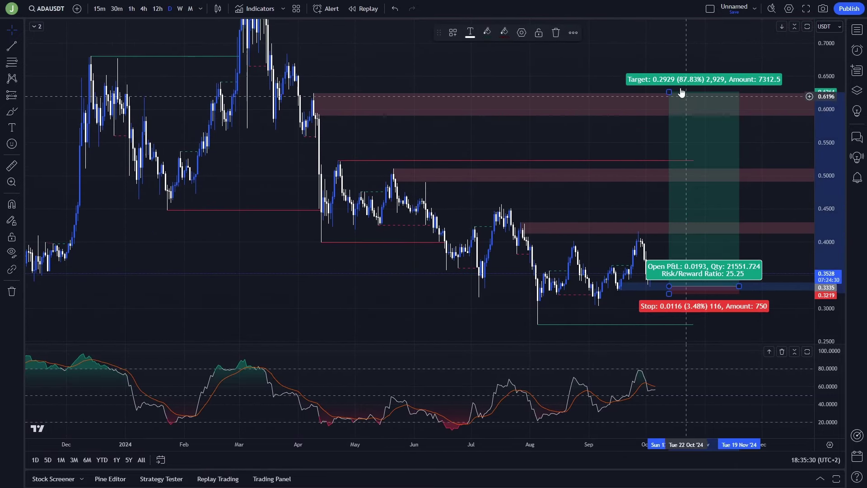
pyautogui.moveTo(613, 152); pyautogui.dragTo(643, 198)
pyautogui.scroll(-2, 645, 195)
pyautogui.moveTo(748, 93); pyautogui.dragTo(668, 111)
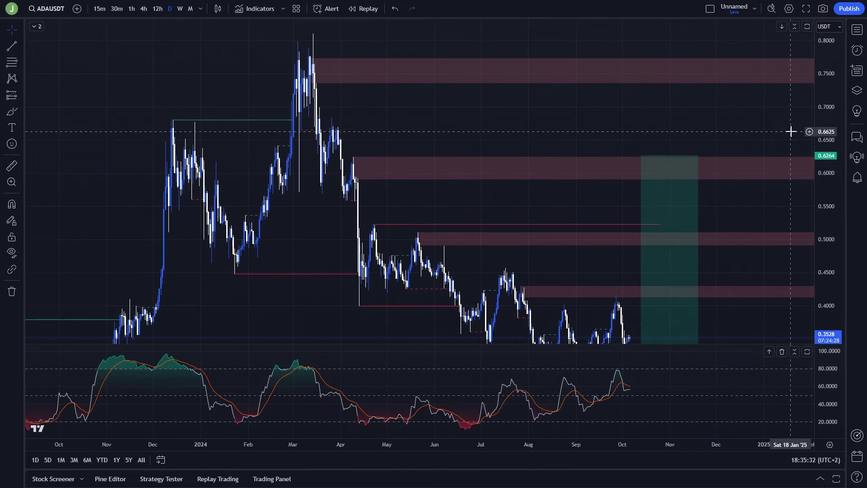
pyautogui.moveTo(828, 132); pyautogui.dragTo(828, 225)
pyautogui.moveTo(642, 165)
pyautogui.mouseDown()
pyautogui.moveTo(660, 100)
pyautogui.moveTo(650, 103)
pyautogui.mouseUp()
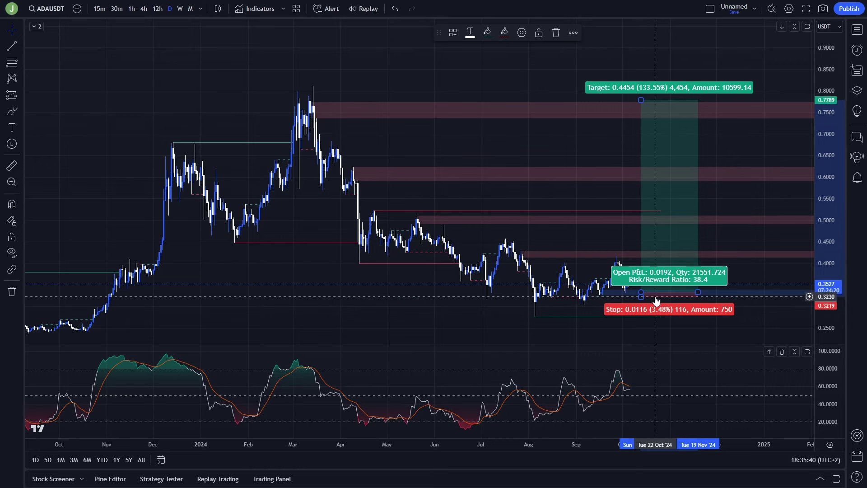
pyautogui.scroll(1, 656, 300)
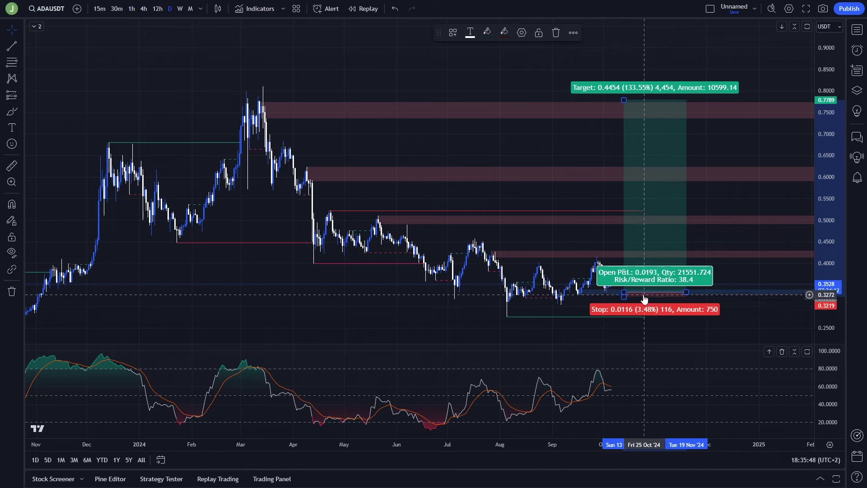
pyautogui.click(11, 113)
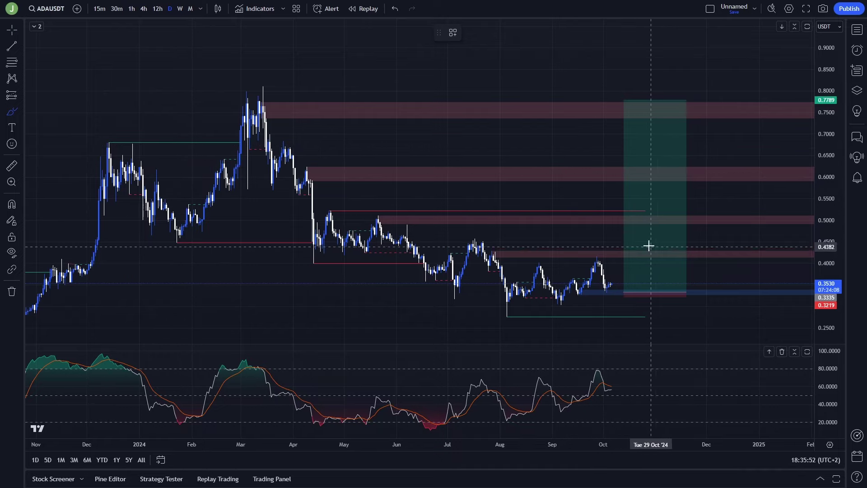
pyautogui.moveTo(642, 243); pyautogui.dragTo(614, 246)
pyautogui.press('Delete')
pyautogui.moveTo(639, 211)
pyautogui.mouseDown()
pyautogui.moveTo(591, 223)
pyautogui.moveTo(607, 210)
pyautogui.mouseUp()
pyautogui.press('Delete')
pyautogui.moveTo(640, 159); pyautogui.dragTo(614, 163)
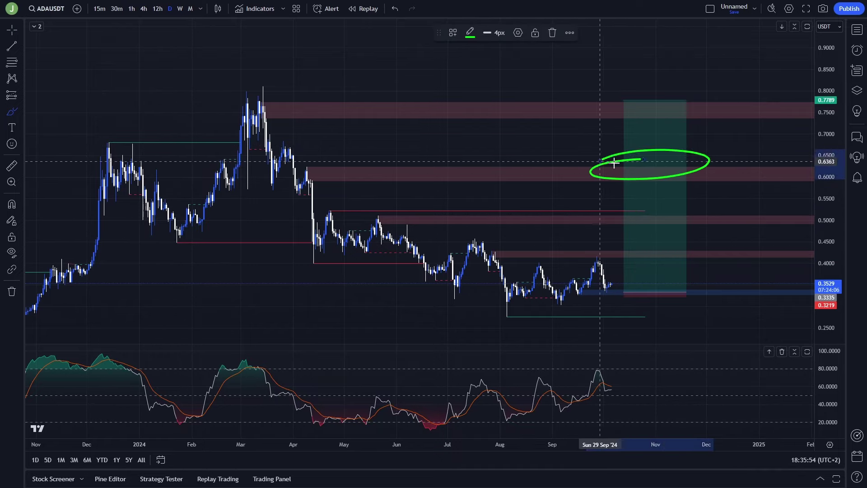
pyautogui.press('Delete')
pyautogui.moveTo(671, 104)
pyautogui.mouseDown()
pyautogui.moveTo(687, 119)
pyautogui.moveTo(596, 116)
pyautogui.mouseUp()
pyautogui.press('Delete')
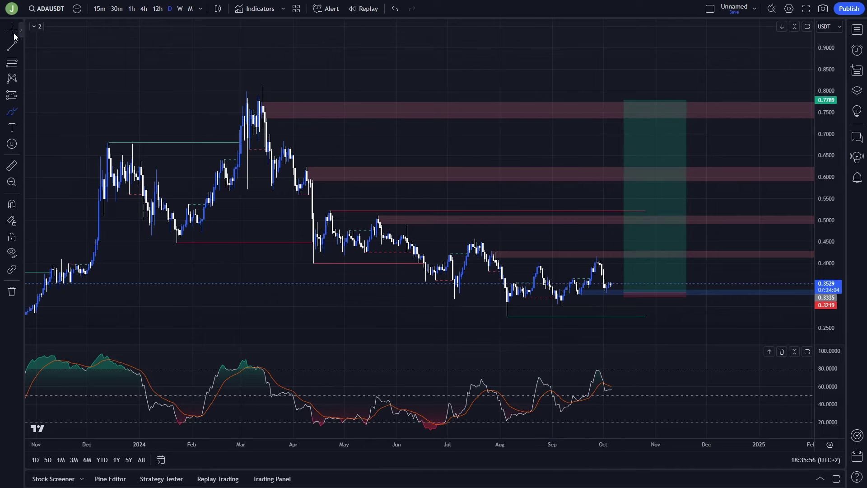
pyautogui.press('Escape')
pyautogui.moveTo(660, 128); pyautogui.dragTo(653, 127)
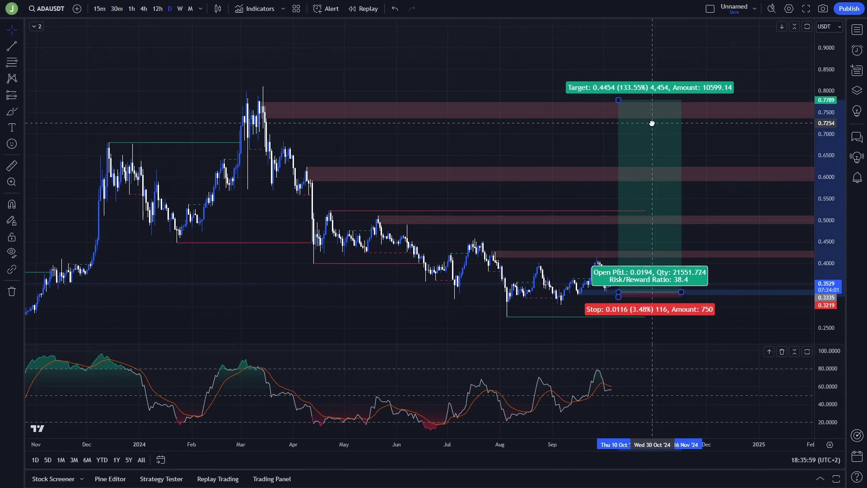
pyautogui.click(734, 190)
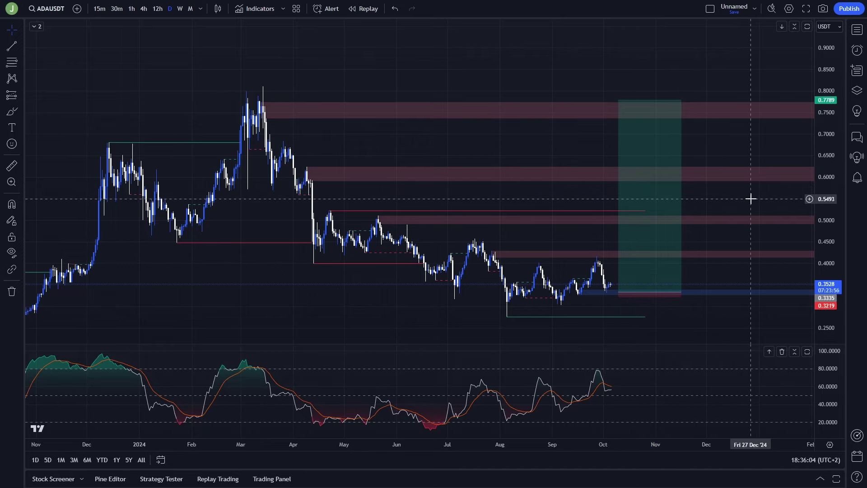
pyautogui.moveTo(766, 201); pyautogui.dragTo(740, 204)
pyautogui.moveTo(820, 240); pyautogui.dragTo(820, 208)
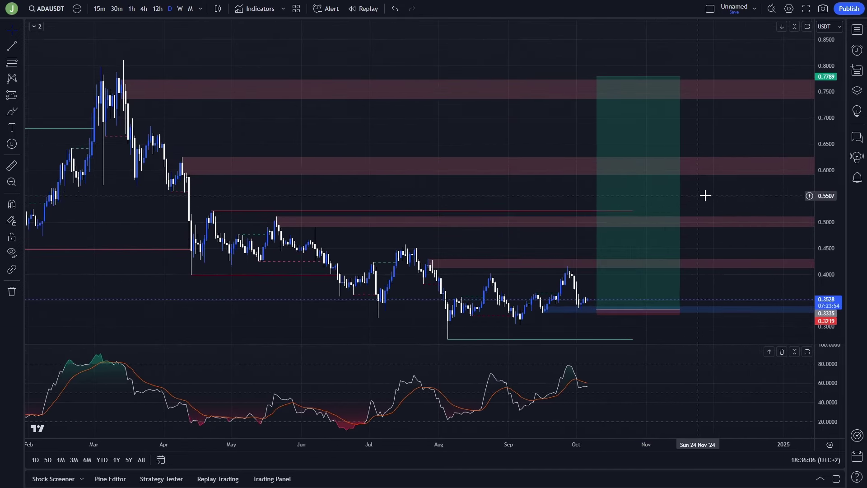
pyautogui.moveTo(711, 197); pyautogui.dragTo(833, 197)
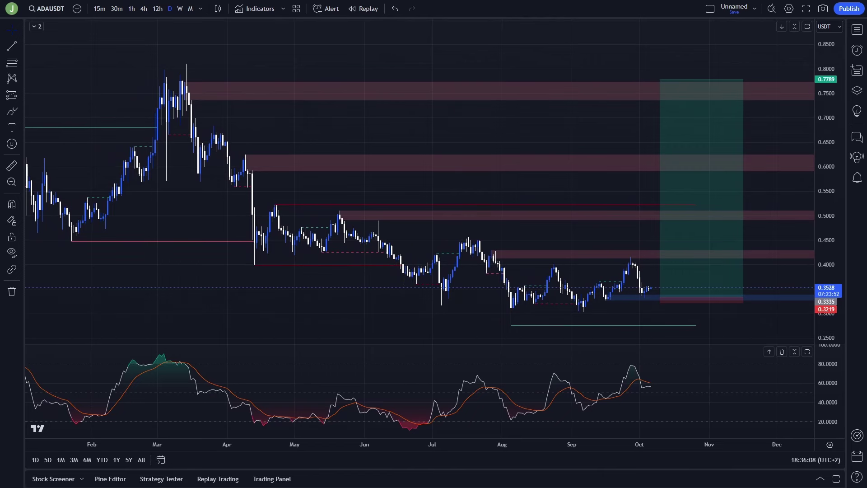